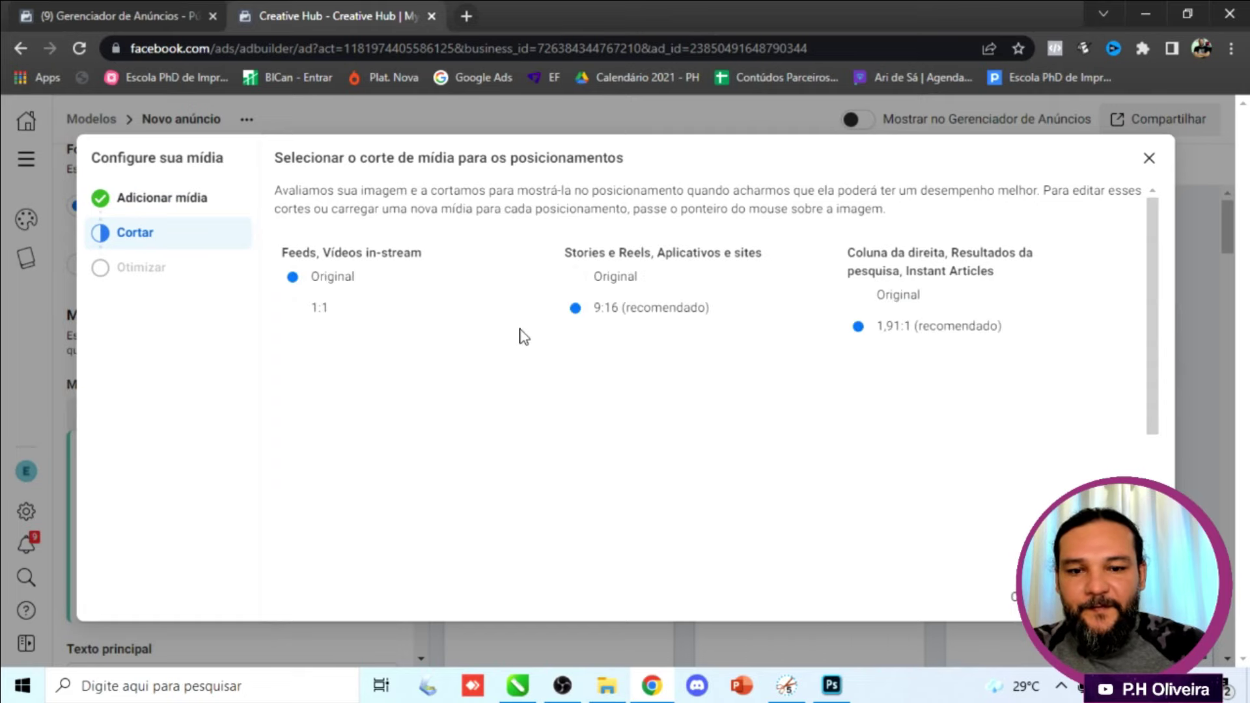
Step: Crop the image for the Feeds, Vídeos in-stream placements to a square around the printed T-shirt and apply it
{"action": "scroll", "coordinate": [510, 332], "scroll_direction": "down", "scroll_amount": 2}
{"action": "mouse_move", "coordinate": [400, 334]}
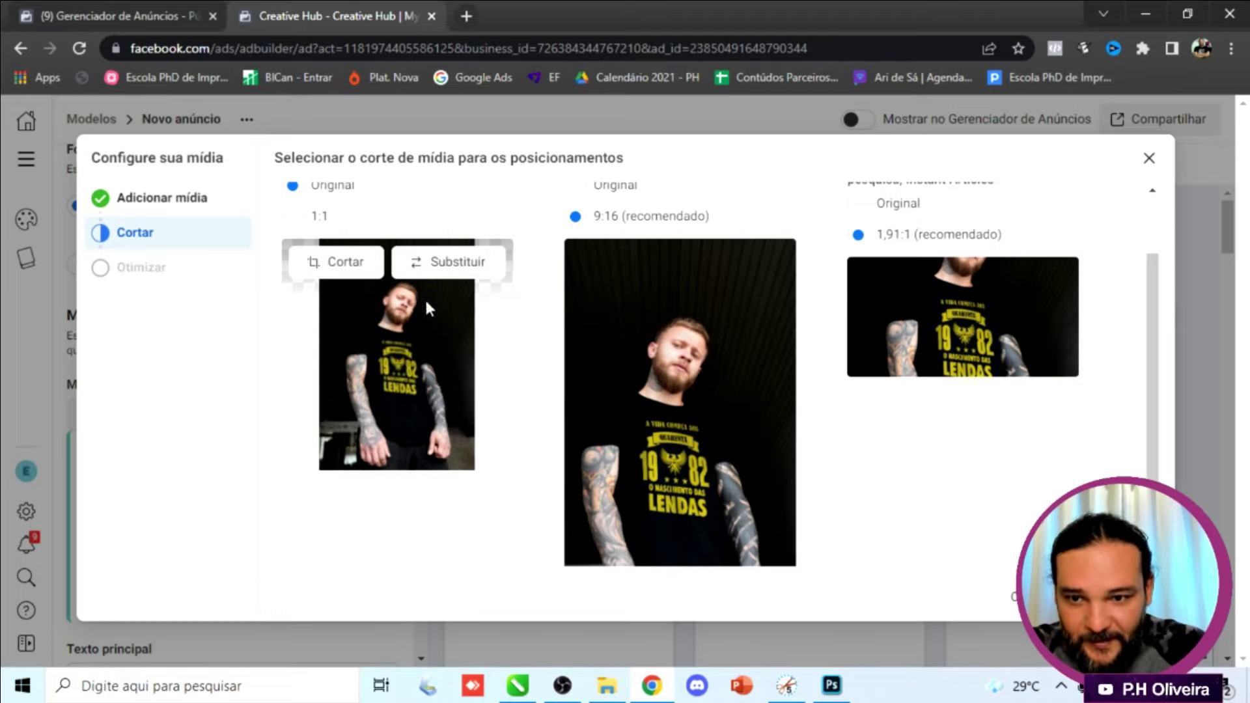
{"action": "left_click", "coordinate": [346, 267]}
{"action": "mouse_move", "coordinate": [702, 347]}
{"action": "left_mouse_down"}
{"action": "mouse_move", "coordinate": [683, 391]}
{"action": "mouse_move", "coordinate": [692, 402]}
{"action": "mouse_move", "coordinate": [703, 371]}
{"action": "left_mouse_up"}
{"action": "left_click_drag", "start_coordinate": [770, 259], "coordinate": [707, 327]}
{"action": "left_click_drag", "start_coordinate": [689, 377], "coordinate": [712, 379]}
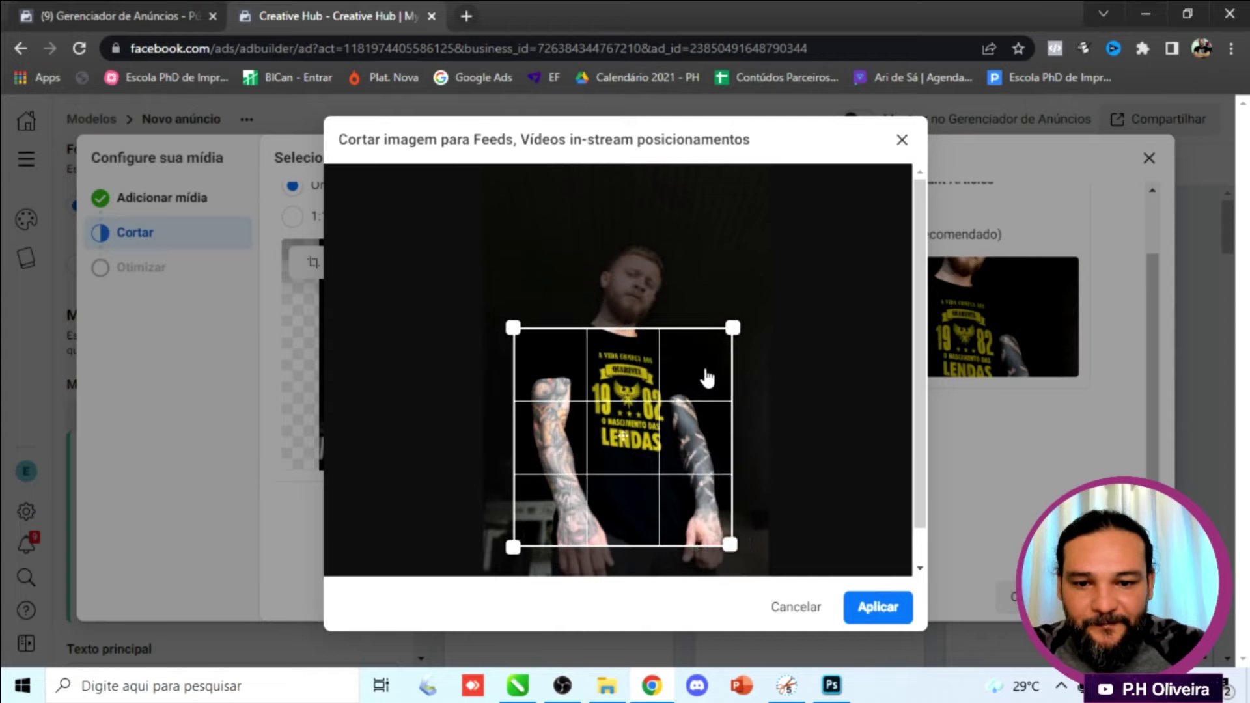
{"action": "left_click_drag", "start_coordinate": [730, 546], "coordinate": [773, 584]}
{"action": "left_click_drag", "start_coordinate": [749, 469], "coordinate": [730, 465]}
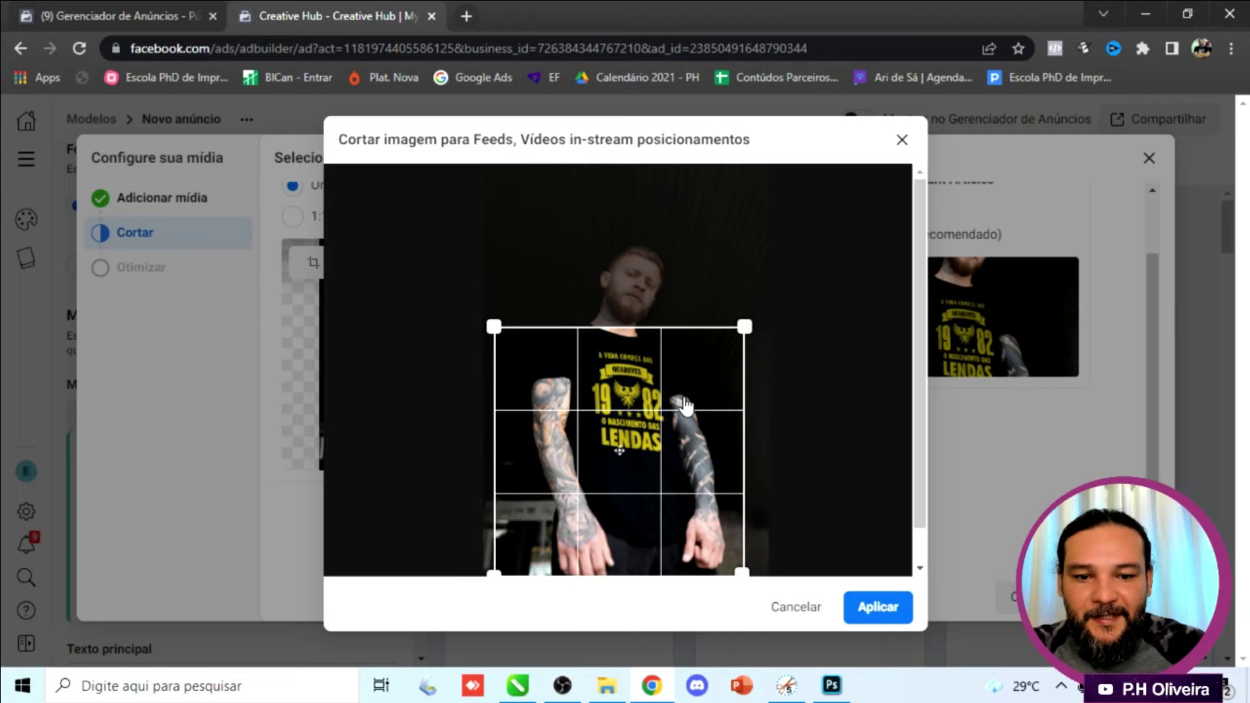
{"action": "left_click", "coordinate": [896, 608]}
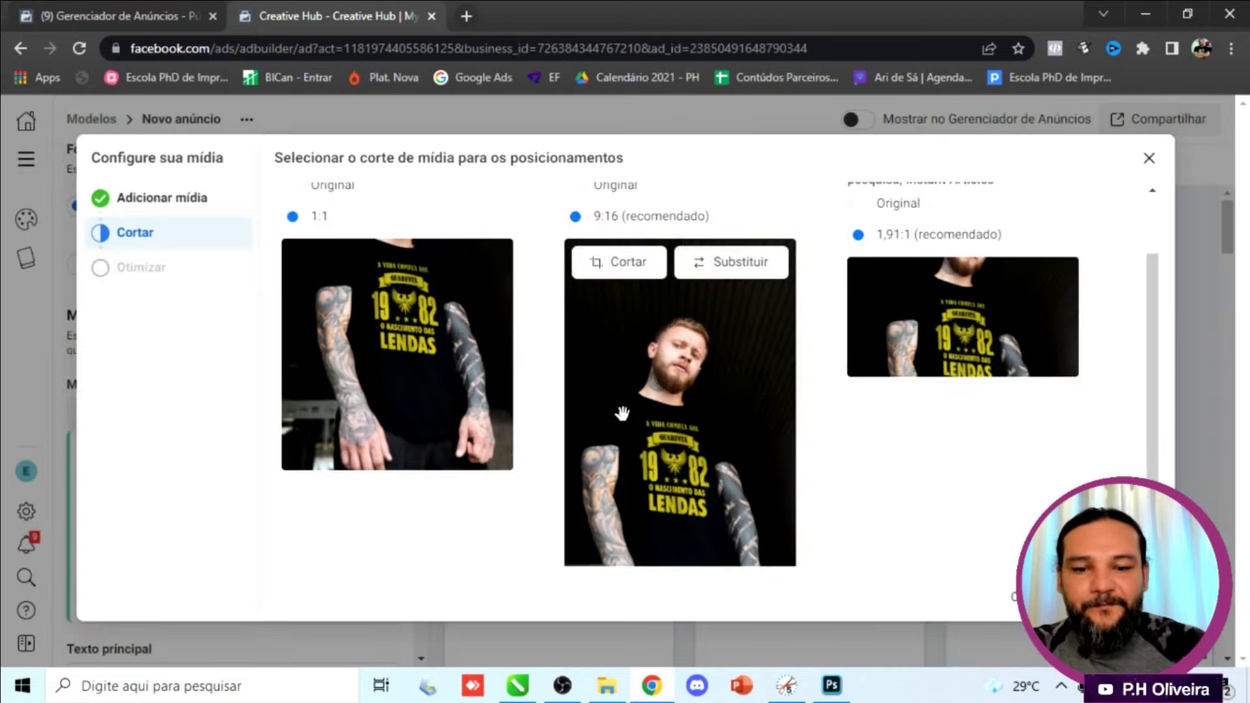
Step: Review the crops for each placement group and the replacement images for Coluna da direita, and leave the media setup
{"action": "scroll", "coordinate": [736, 443], "scroll_direction": "down", "scroll_amount": 1}
{"action": "scroll", "coordinate": [735, 442], "scroll_direction": "up", "scroll_amount": 3}
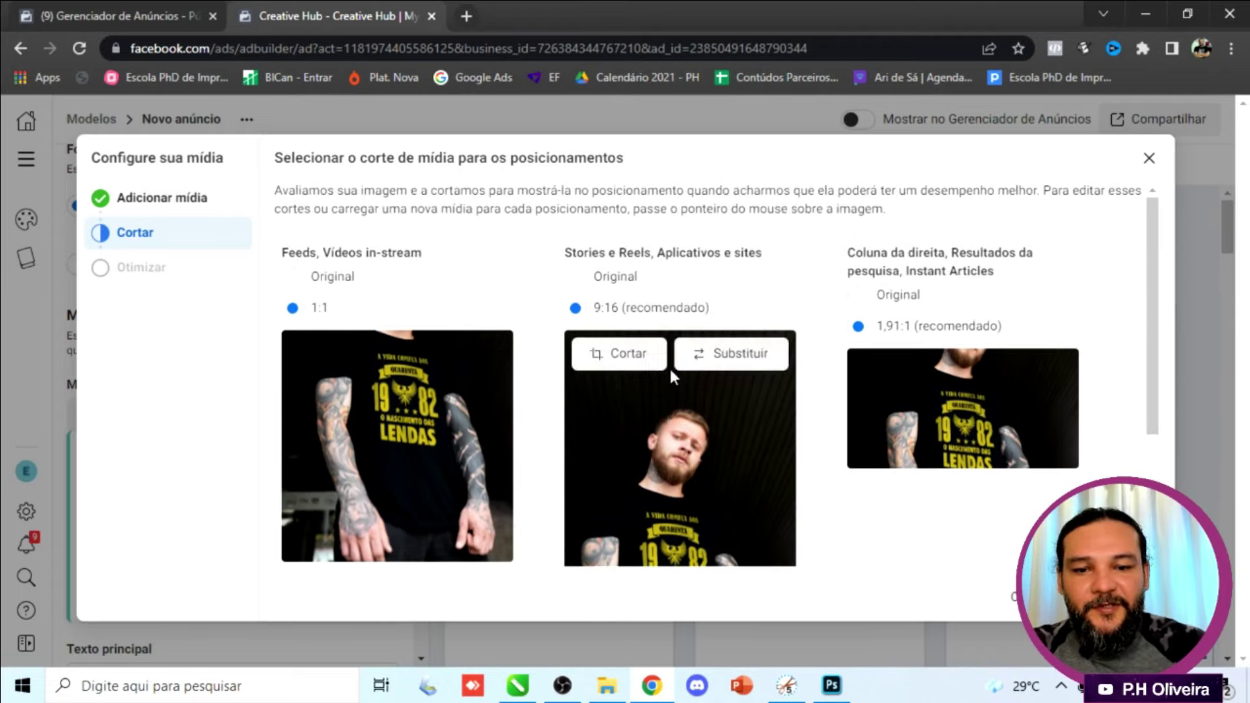
{"action": "scroll", "coordinate": [690, 381], "scroll_direction": "down", "scroll_amount": 3}
{"action": "scroll", "coordinate": [671, 364], "scroll_direction": "up", "scroll_amount": 2}
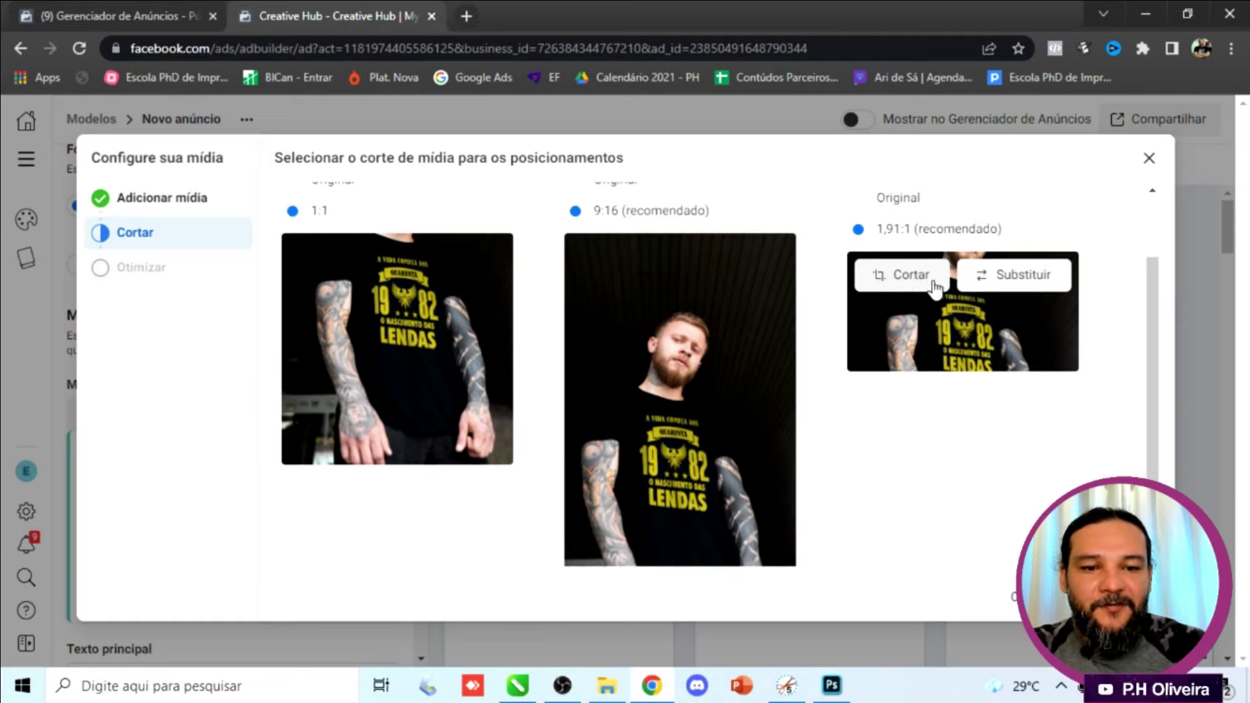
{"action": "left_click", "coordinate": [1022, 275]}
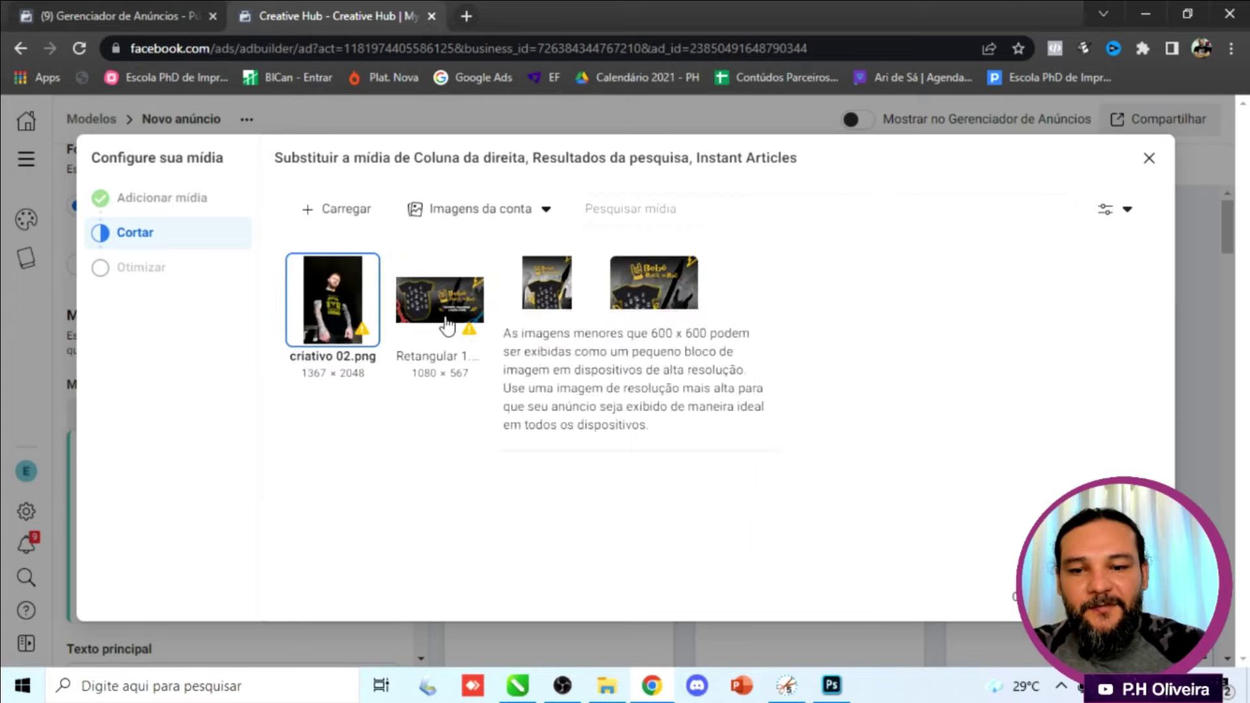
{"action": "left_click", "coordinate": [1145, 159]}
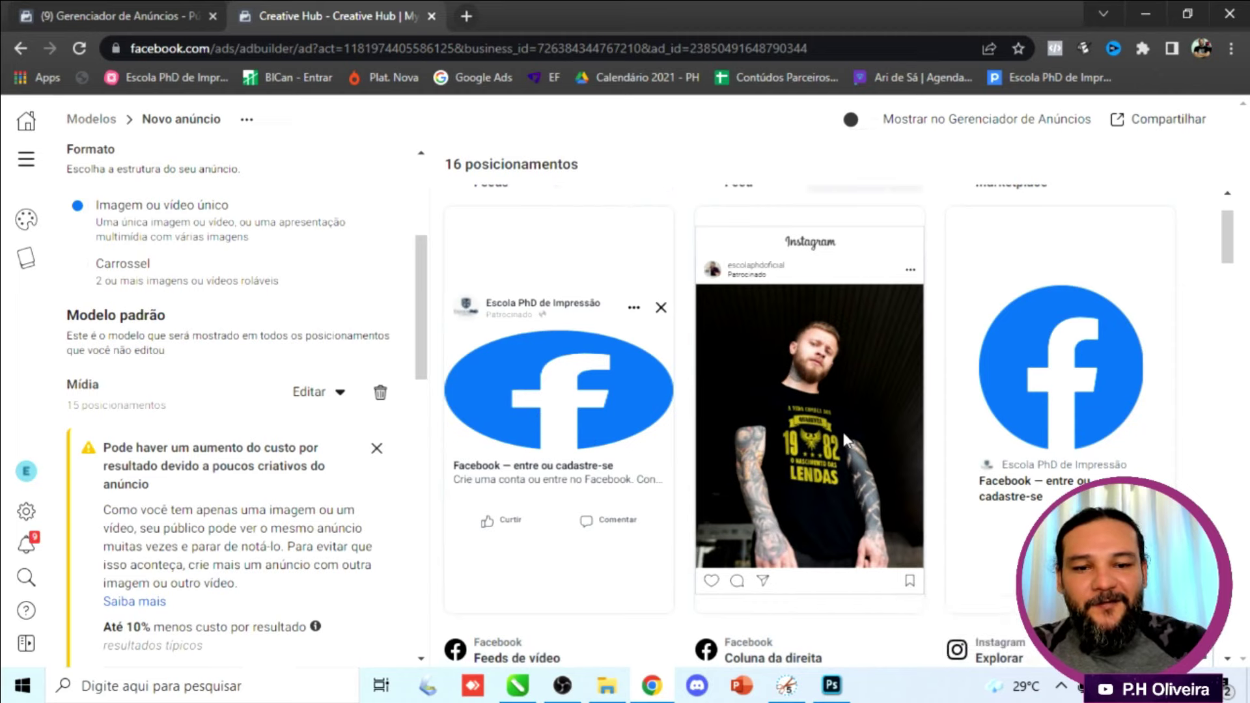
Step: Examine how the ad image appears in the Feeds placement previews
{"action": "scroll", "coordinate": [836, 429], "scroll_direction": "down", "scroll_amount": 1}
{"action": "scroll", "coordinate": [821, 420], "scroll_direction": "up", "scroll_amount": 1}
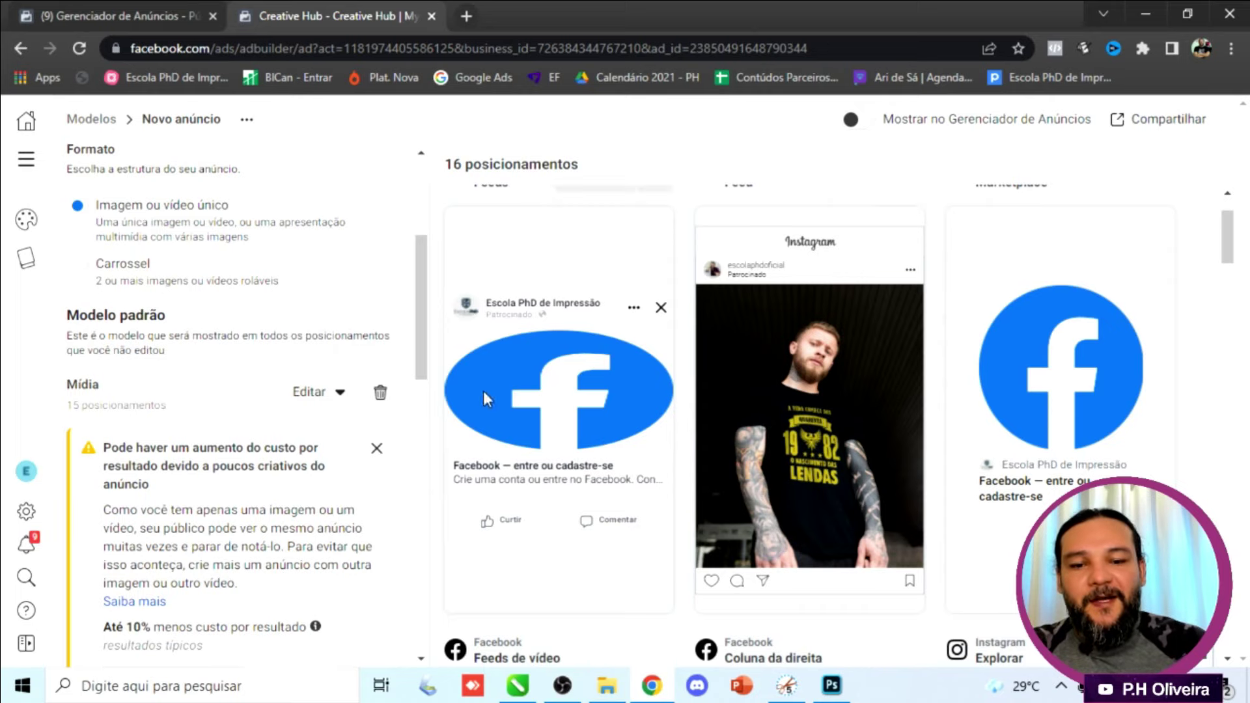
{"action": "scroll", "coordinate": [861, 546], "scroll_direction": "down", "scroll_amount": 6}
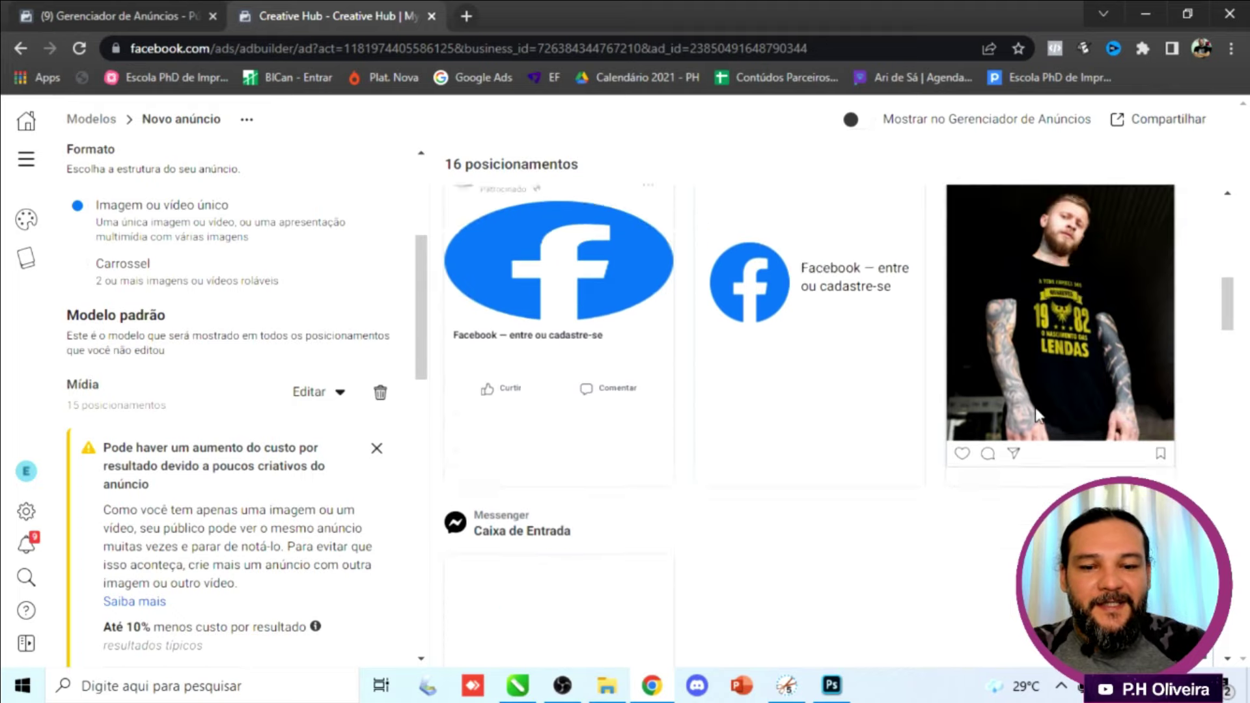
{"action": "scroll", "coordinate": [1033, 404], "scroll_direction": "up", "scroll_amount": 5}
{"action": "scroll", "coordinate": [797, 387], "scroll_direction": "up", "scroll_amount": 3}
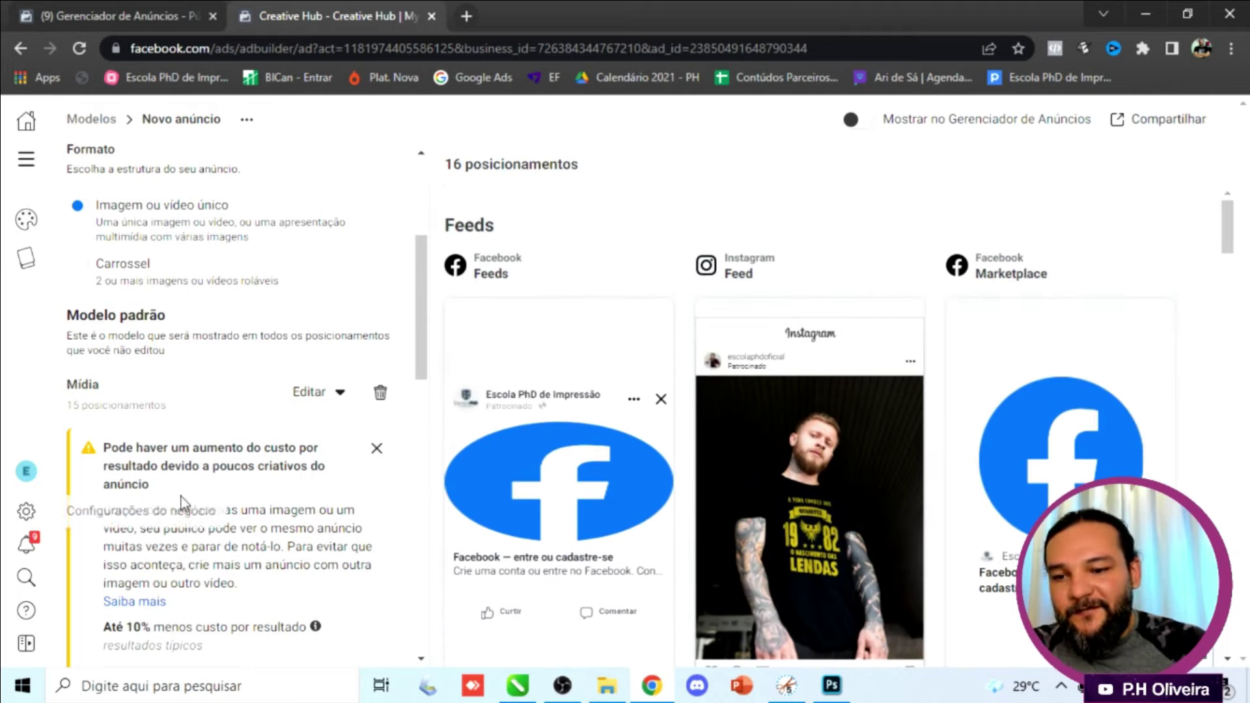
Step: Enter "Você é uma lenda" as the ad's primary text
{"action": "scroll", "coordinate": [185, 502], "scroll_direction": "down", "scroll_amount": 7}
{"action": "scroll", "coordinate": [194, 487], "scroll_direction": "down", "scroll_amount": 4}
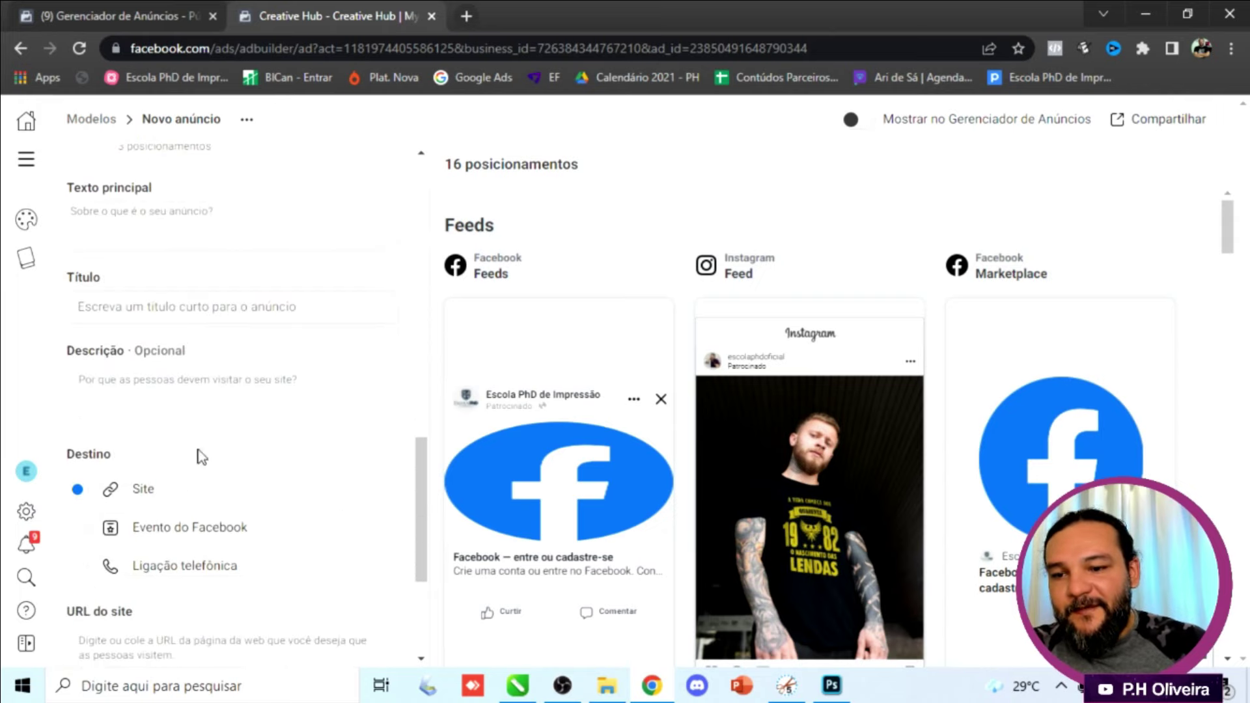
{"action": "left_click", "coordinate": [190, 233]}
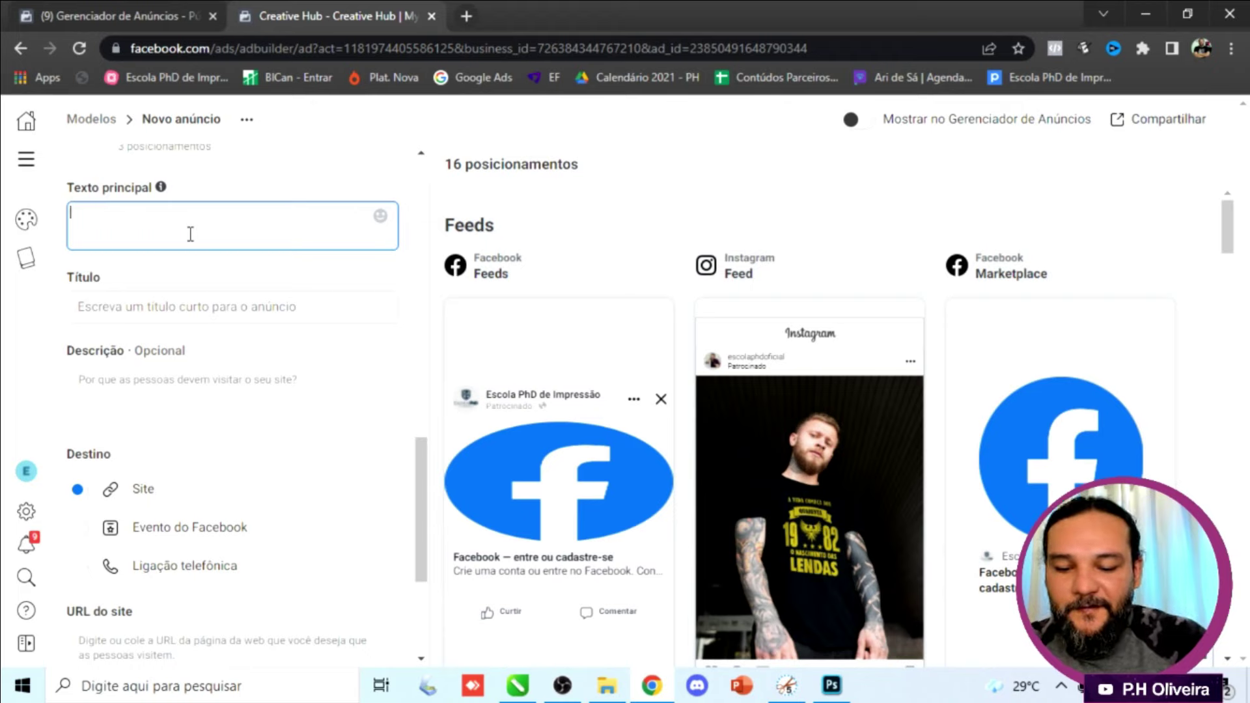
{"action": "type", "text": "Vo"}
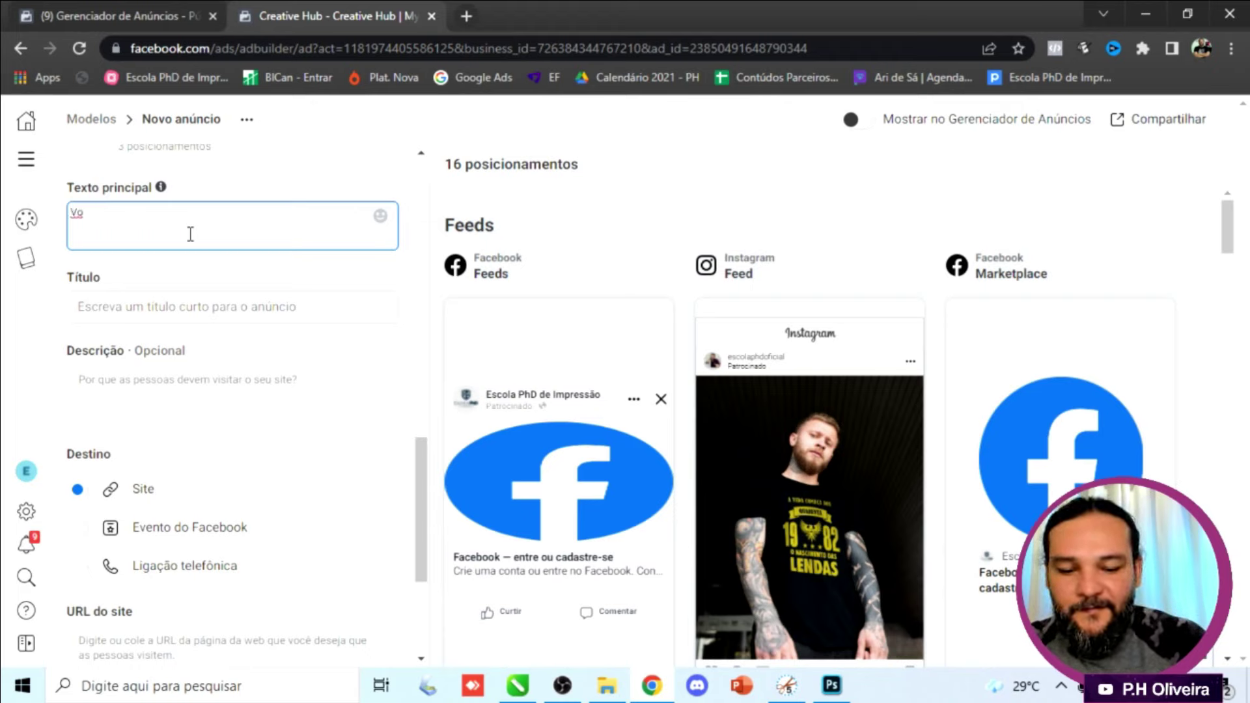
{"action": "type", "text": "cê"}
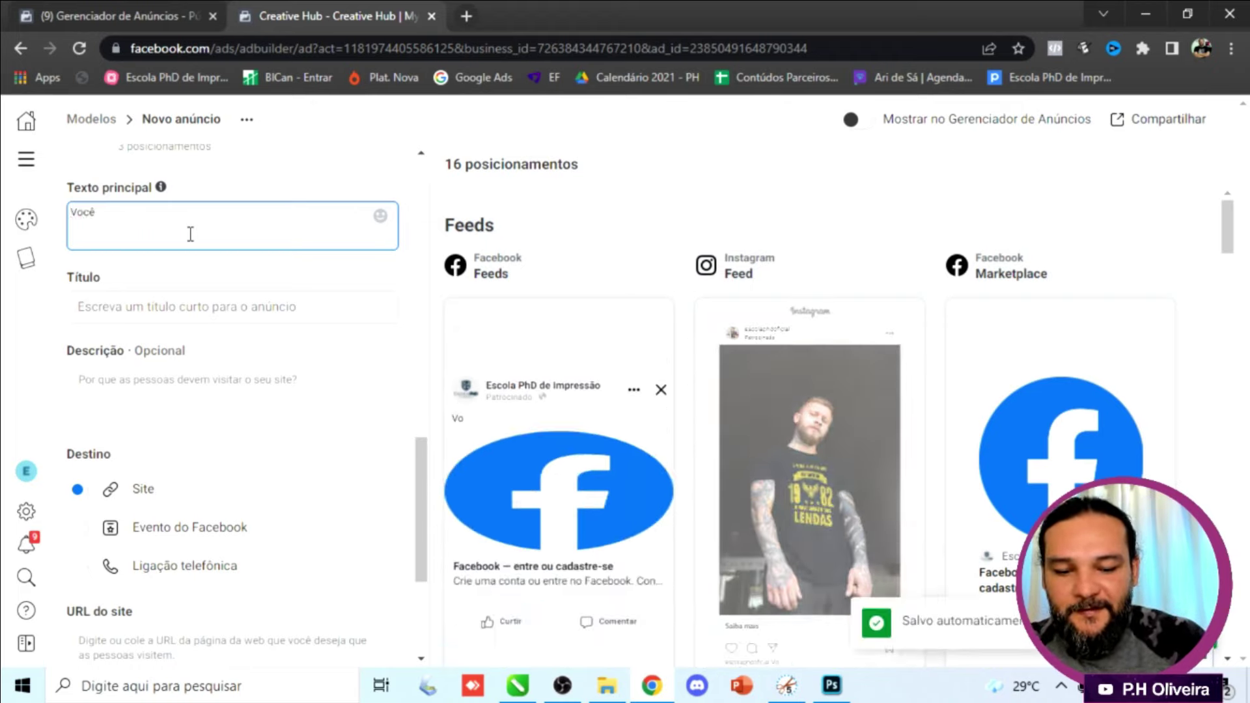
{"action": "type", "text": " é uma lenda"}
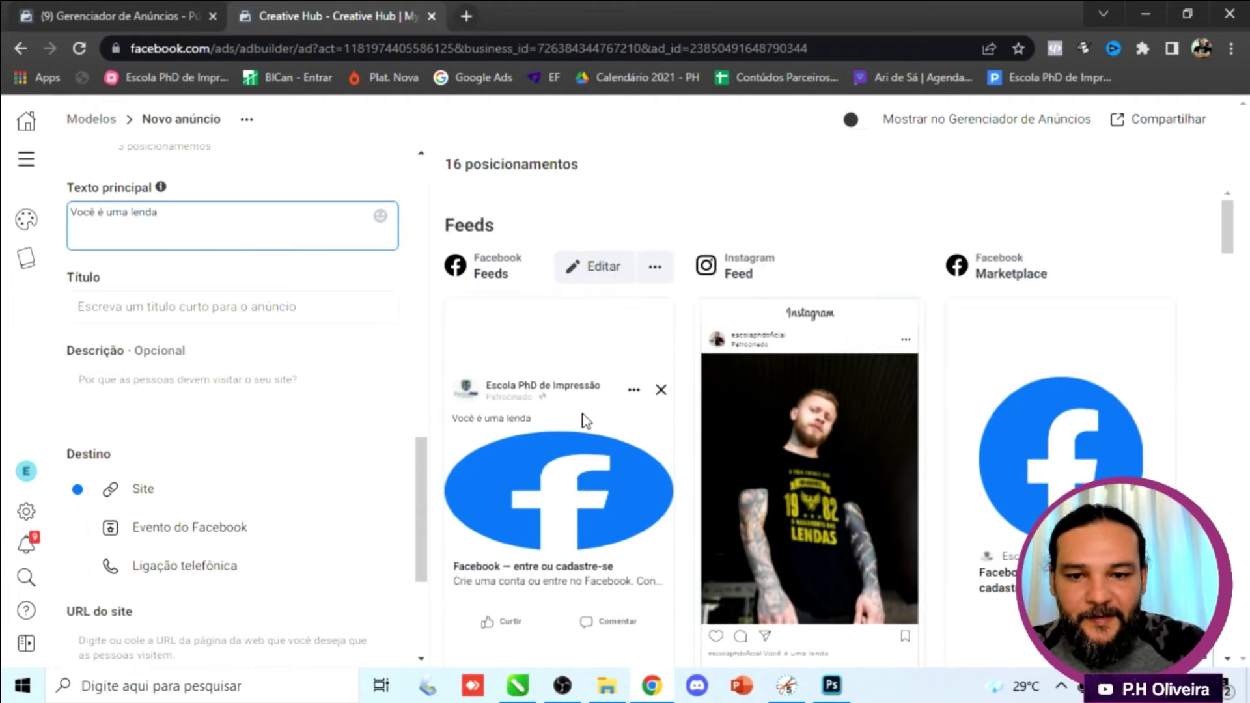
Step: Check how the primary text and image appear across all placement previews, including In-stream, Instant Articles and Stories e Reels
{"action": "scroll", "coordinate": [586, 420], "scroll_direction": "down", "scroll_amount": 10}
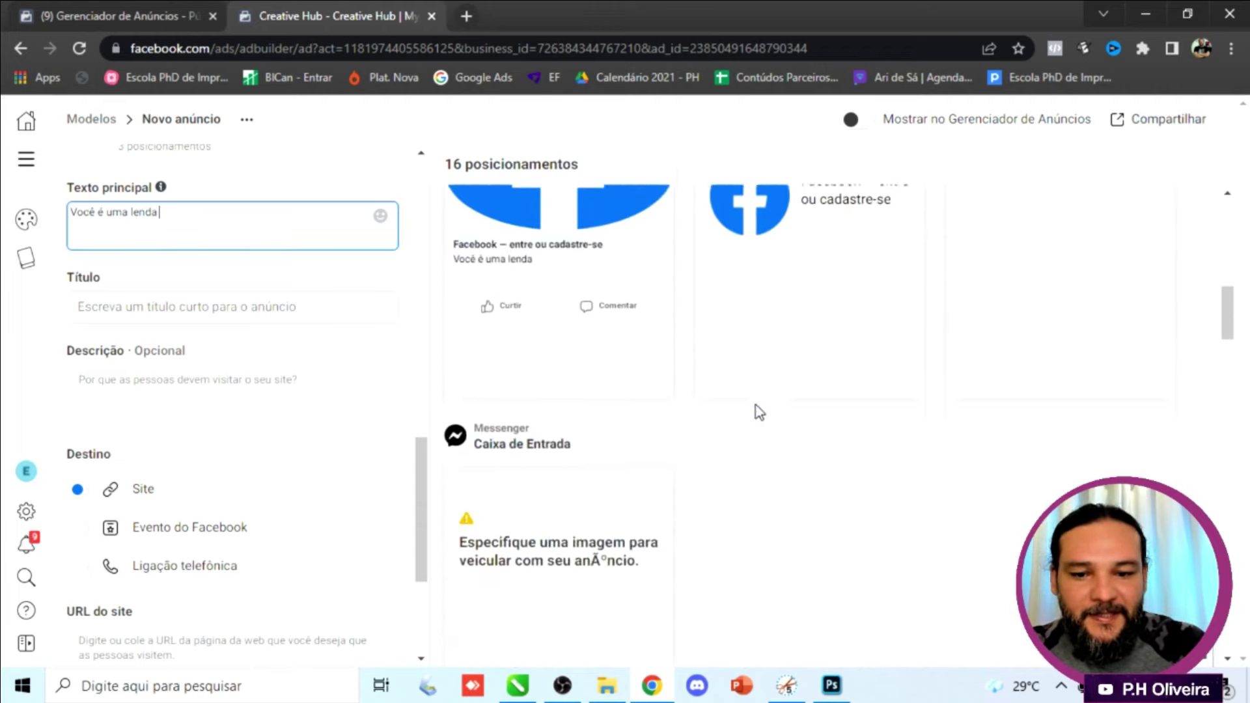
{"action": "scroll", "coordinate": [755, 416], "scroll_direction": "down", "scroll_amount": 2}
{"action": "left_click", "coordinate": [198, 307]}
{"action": "scroll", "coordinate": [617, 419], "scroll_direction": "up", "scroll_amount": 10}
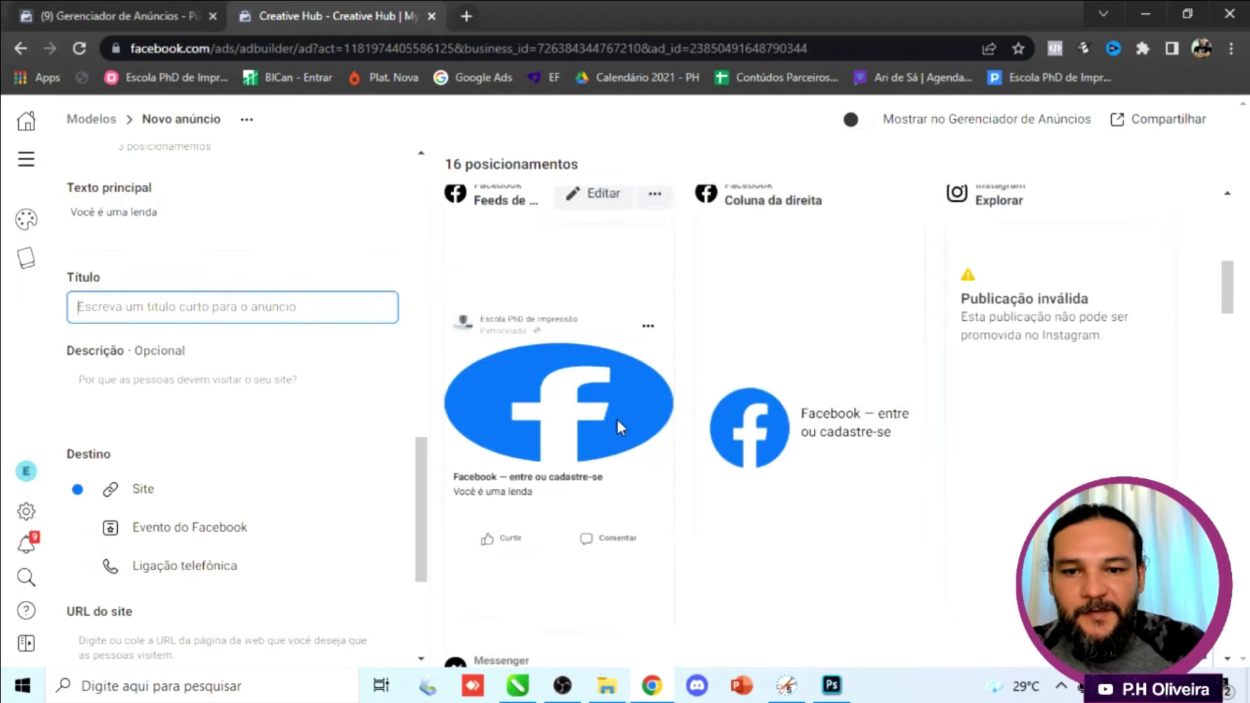
{"action": "scroll", "coordinate": [244, 432], "scroll_direction": "down", "scroll_amount": 4}
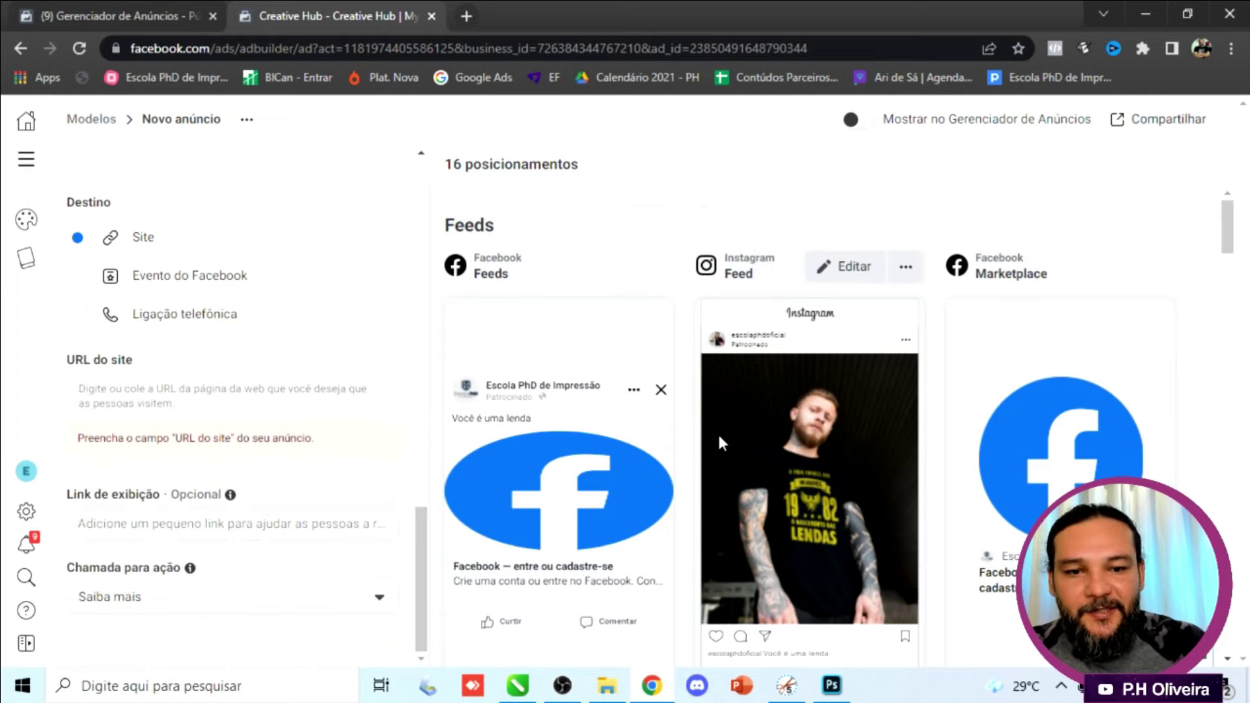
{"action": "scroll", "coordinate": [721, 443], "scroll_direction": "down", "scroll_amount": 7}
{"action": "scroll", "coordinate": [801, 449], "scroll_direction": "down", "scroll_amount": 10}
{"action": "scroll", "coordinate": [737, 470], "scroll_direction": "down", "scroll_amount": 6}
{"action": "scroll", "coordinate": [737, 471], "scroll_direction": "down", "scroll_amount": 6}
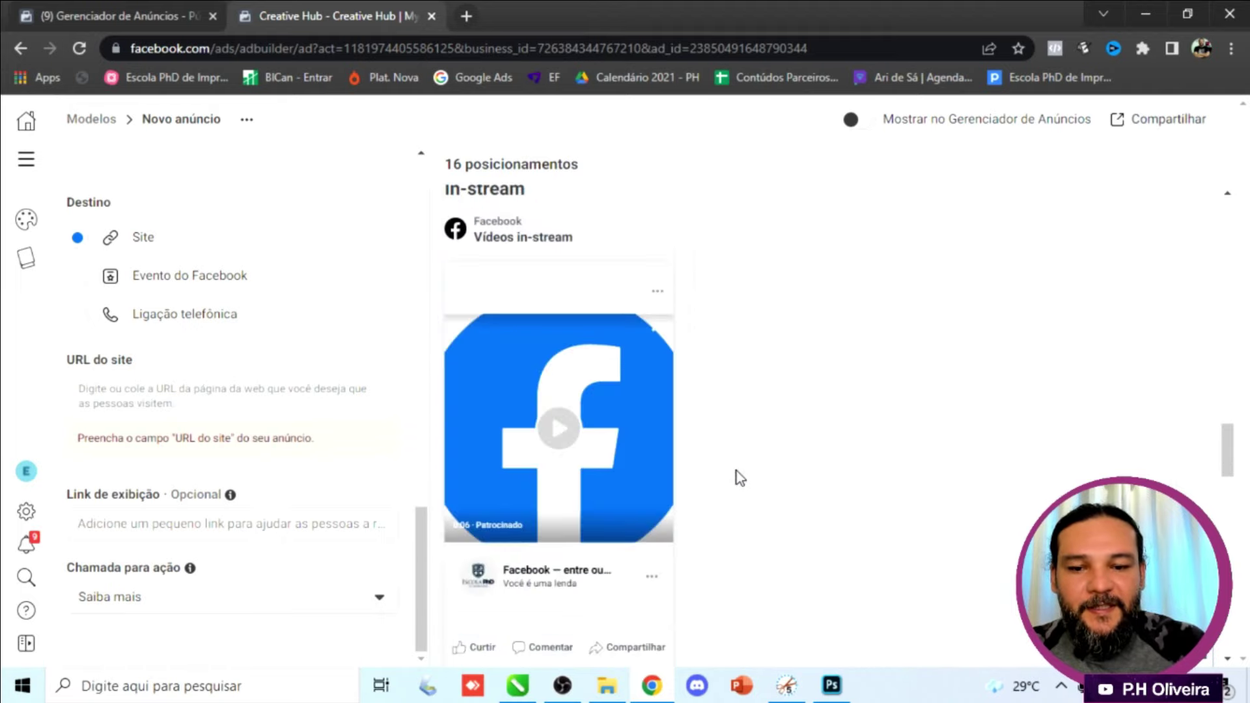
{"action": "scroll", "coordinate": [737, 471], "scroll_direction": "down", "scroll_amount": 4}
{"action": "scroll", "coordinate": [736, 471], "scroll_direction": "down", "scroll_amount": 6}
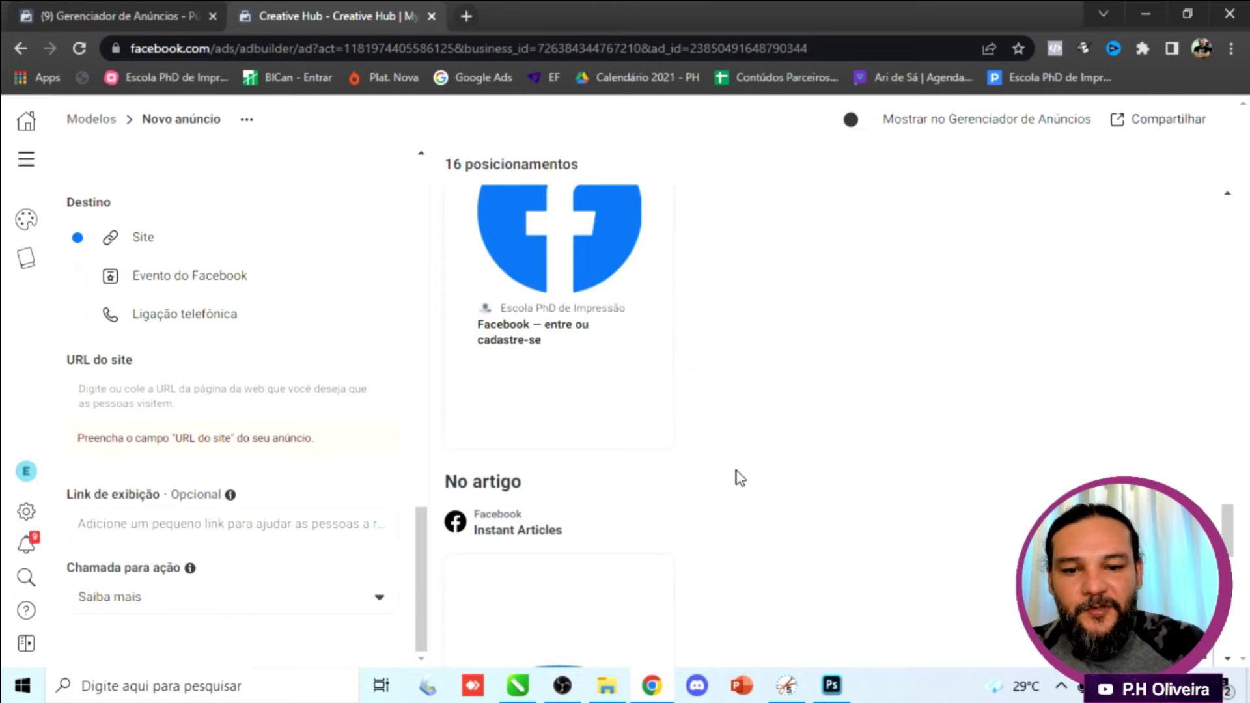
{"action": "scroll", "coordinate": [736, 471], "scroll_direction": "down", "scroll_amount": 12}
{"action": "scroll", "coordinate": [736, 470], "scroll_direction": "up", "scroll_amount": 20}
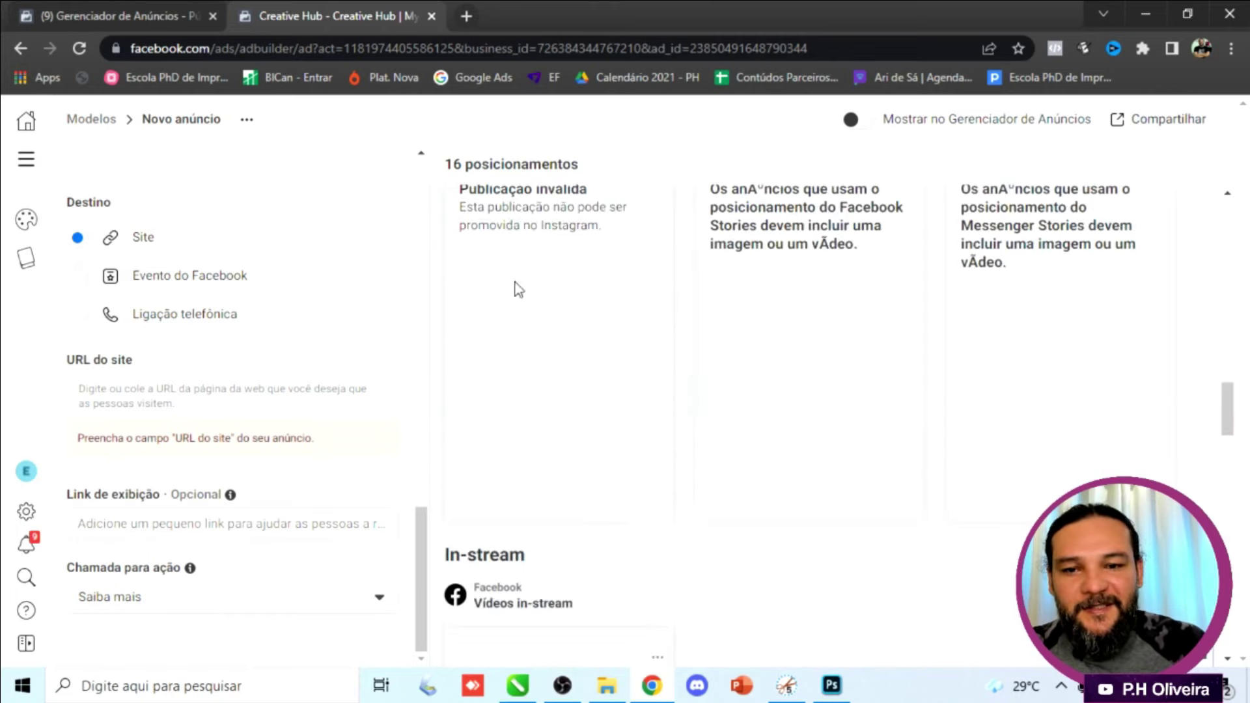
Step: Change the ad's default media to the square image Quadrado 1.png and continue to the placement crops
{"action": "scroll", "coordinate": [352, 319], "scroll_direction": "up", "scroll_amount": 10}
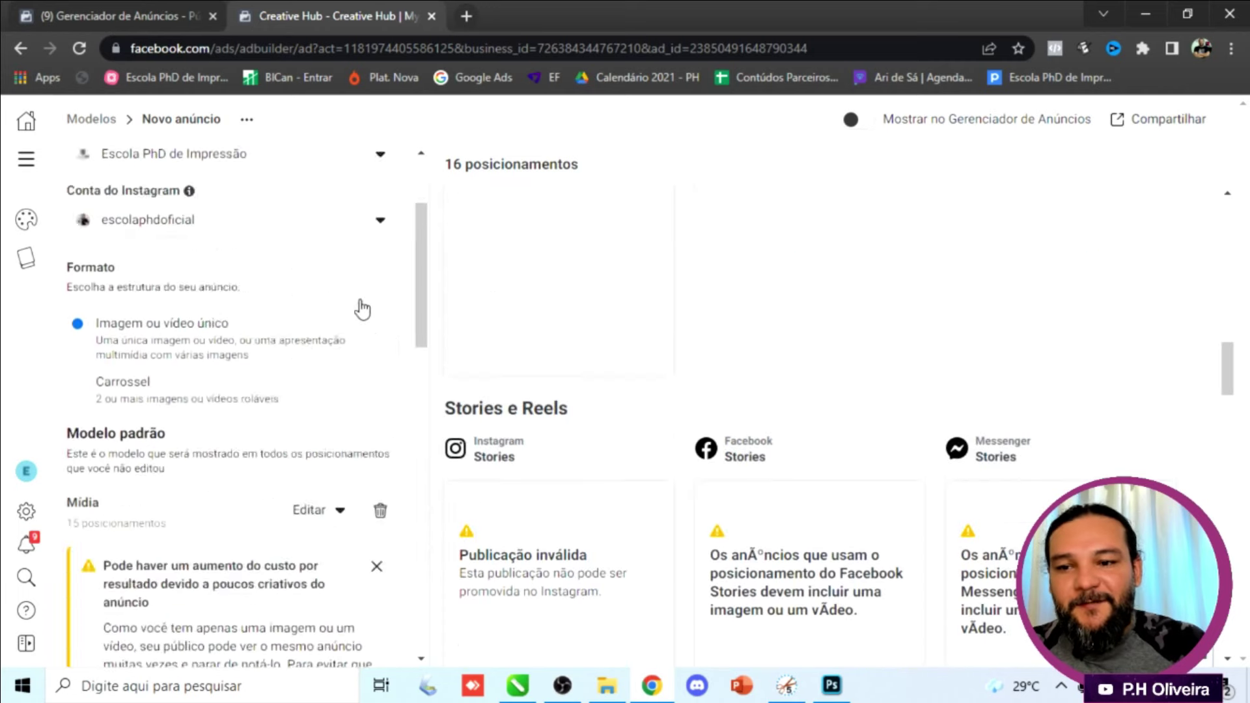
{"action": "scroll", "coordinate": [360, 307], "scroll_direction": "down", "scroll_amount": 3}
{"action": "scroll", "coordinate": [147, 350], "scroll_direction": "down", "scroll_amount": 3}
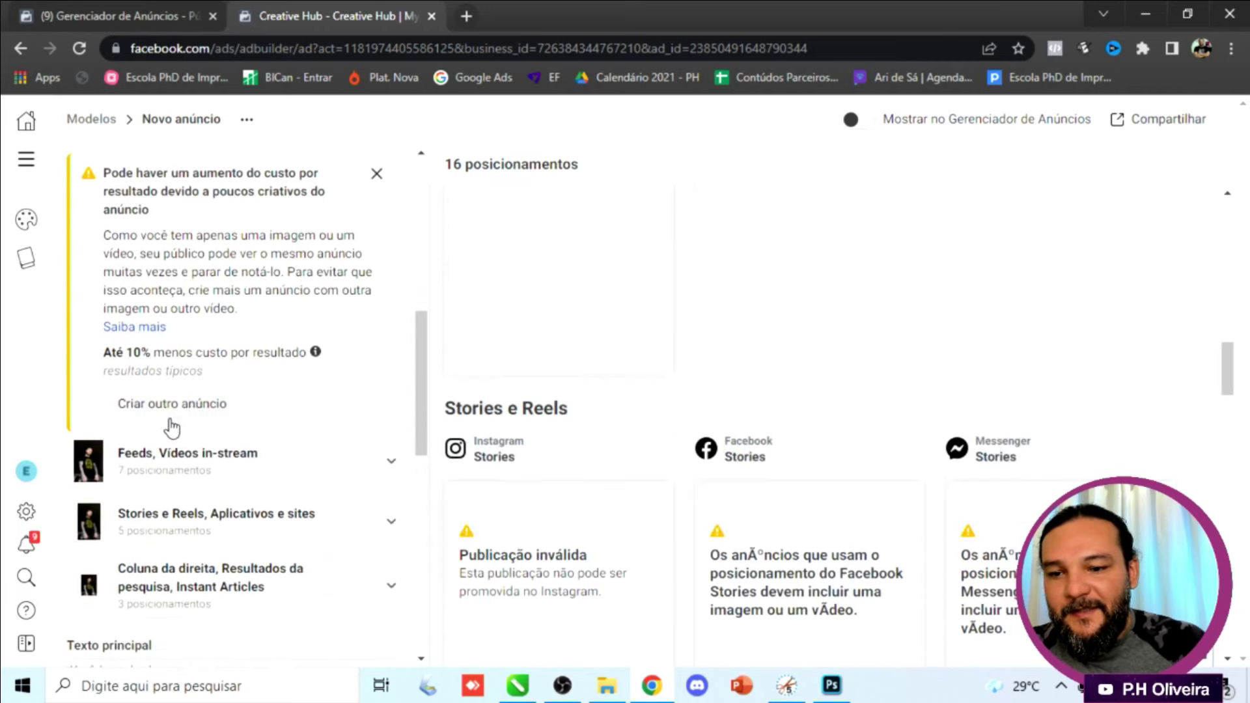
{"action": "scroll", "coordinate": [175, 423], "scroll_direction": "down", "scroll_amount": 3}
{"action": "scroll", "coordinate": [258, 420], "scroll_direction": "up", "scroll_amount": 5}
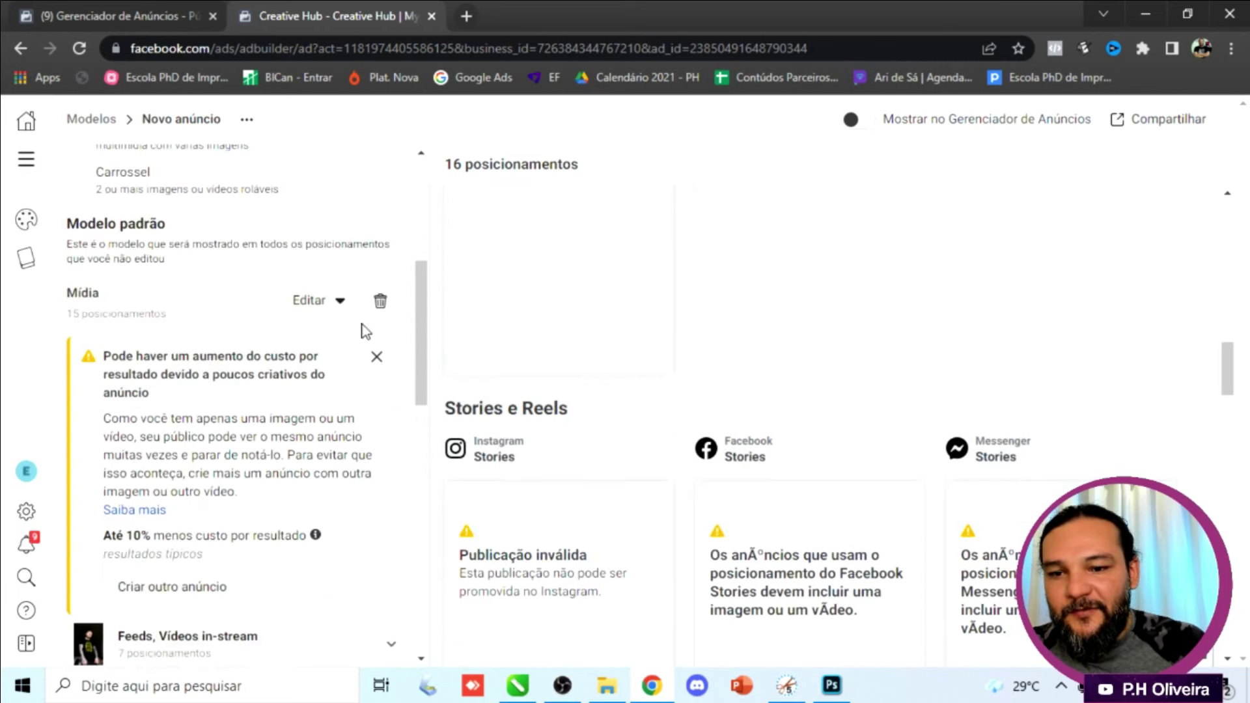
{"action": "left_click", "coordinate": [338, 304]}
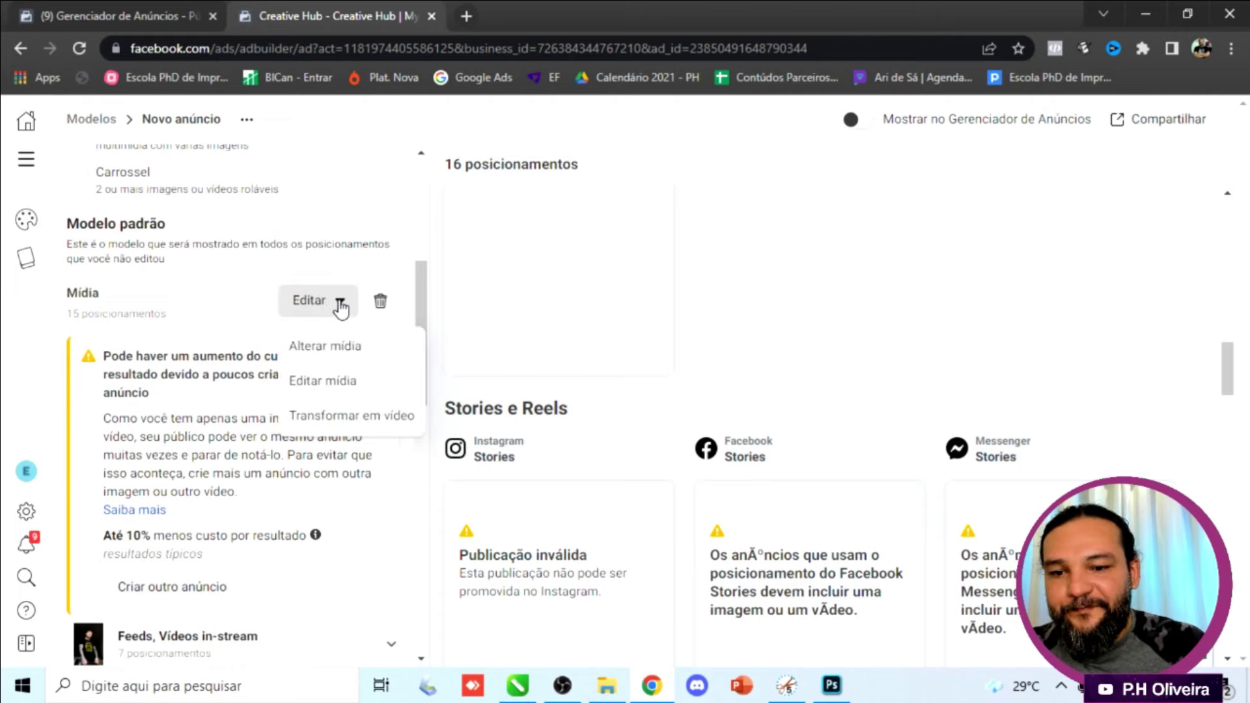
{"action": "left_click", "coordinate": [328, 352]}
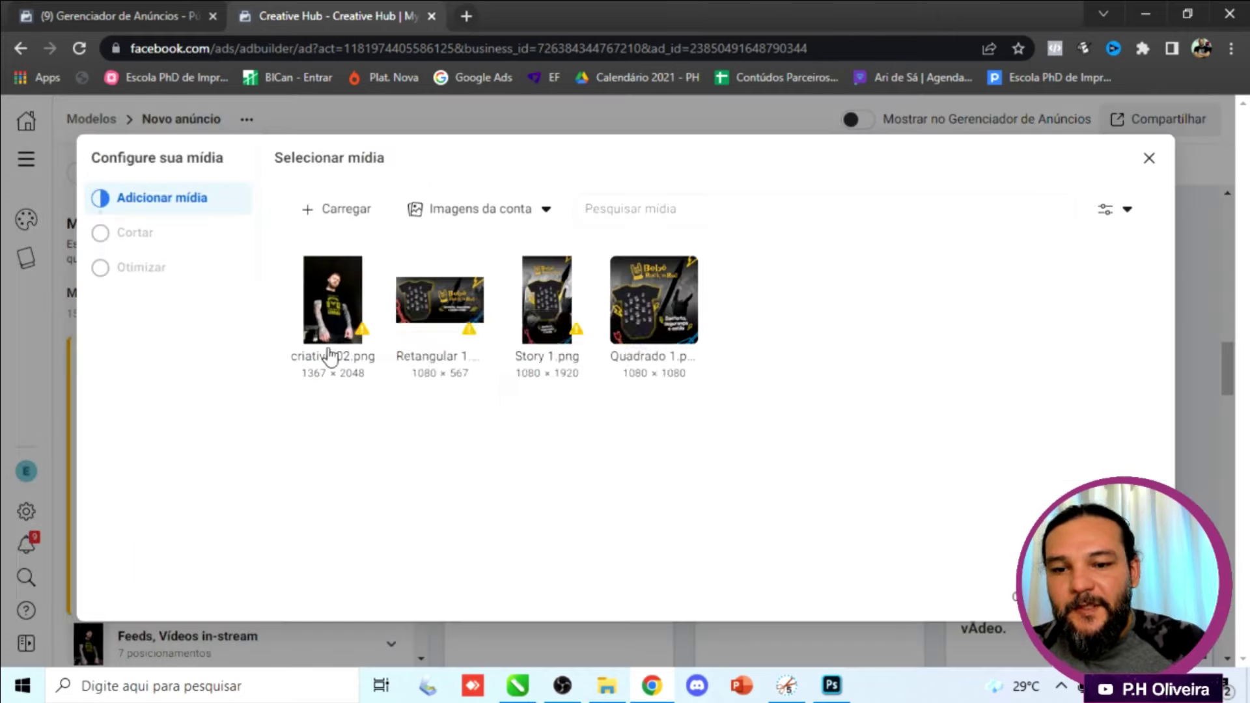
{"action": "left_click", "coordinate": [451, 305]}
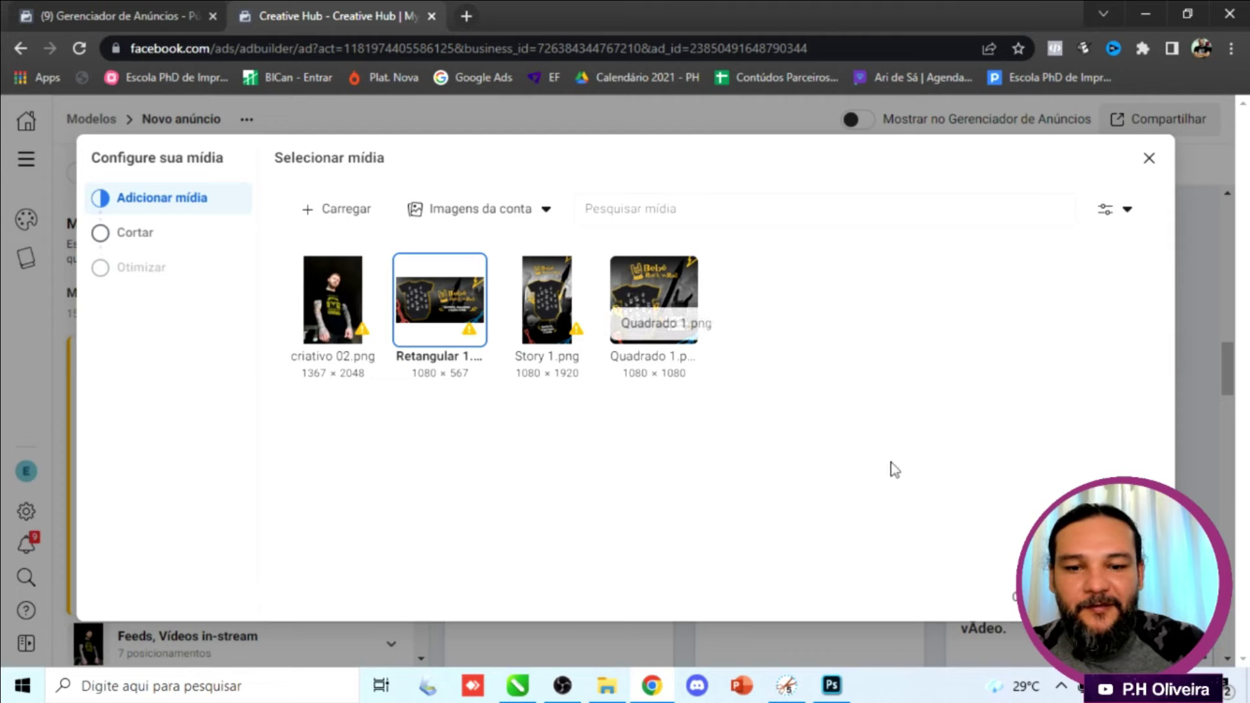
{"action": "left_click", "coordinate": [1032, 596]}
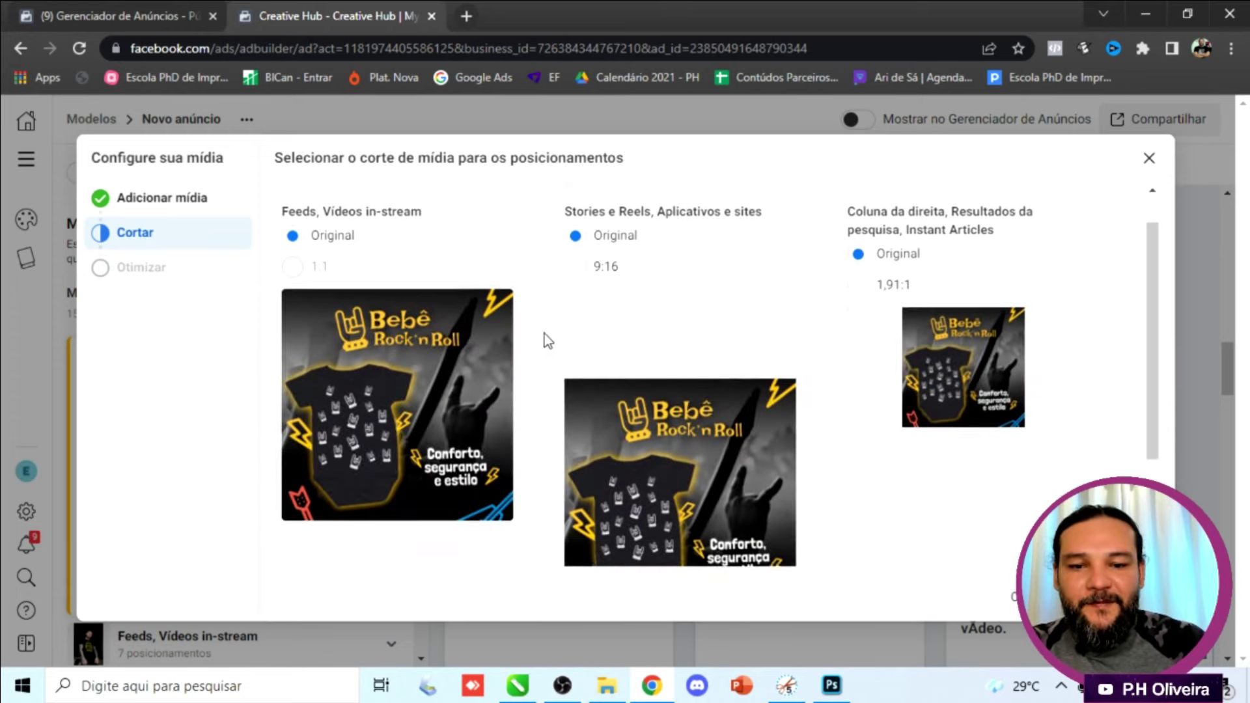
Step: Replace the Stories e Reels, Aplicativos e sites image with Story 1.png
{"action": "scroll", "coordinate": [651, 338], "scroll_direction": "down", "scroll_amount": 2}
{"action": "mouse_move", "coordinate": [727, 345]}
{"action": "left_click", "coordinate": [713, 280]}
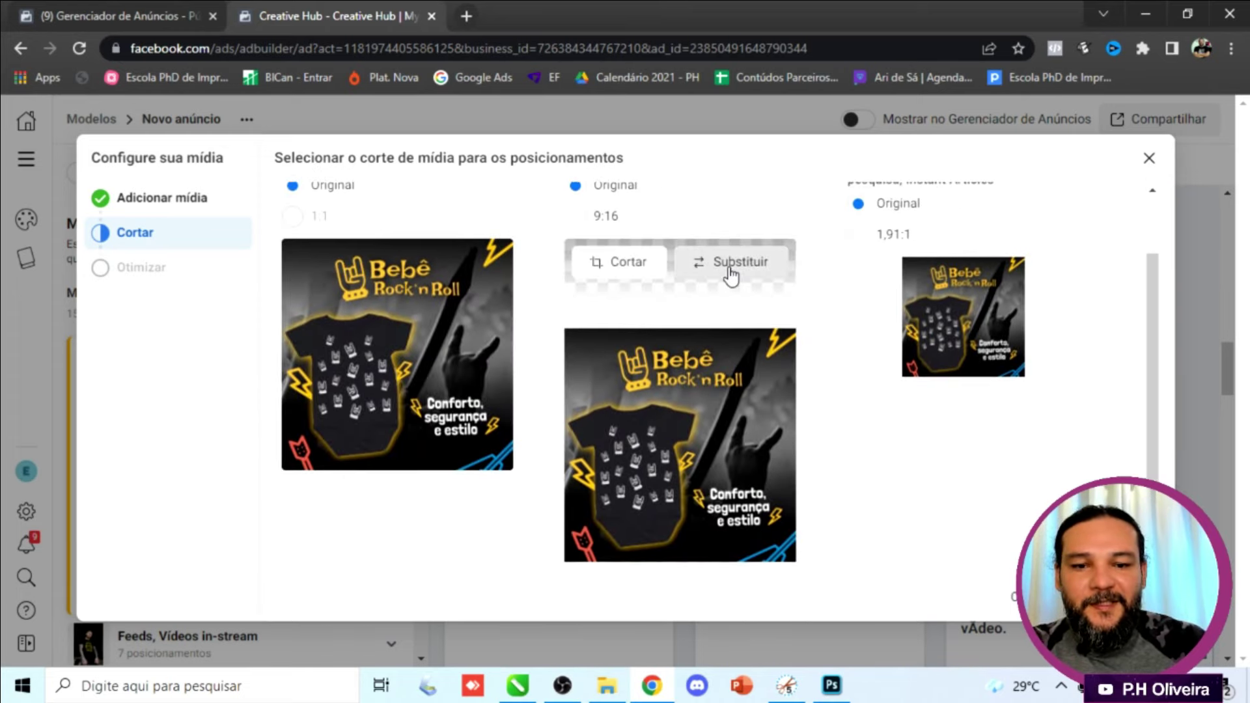
{"action": "left_click", "coordinate": [529, 311]}
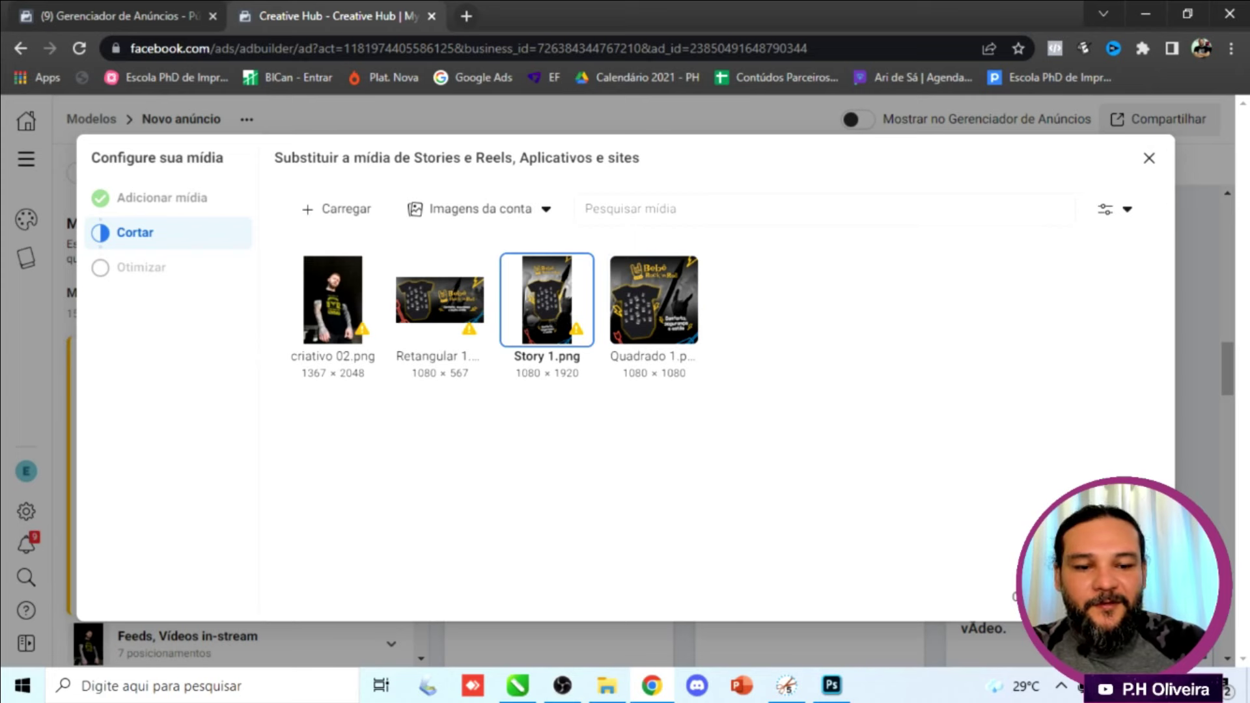
Step: Replace the Coluna da direita, Resultados da pesquisa, Instant Articles image with the 1080 × 567 Retangular 1 image and finish the media setup
{"action": "mouse_move", "coordinate": [987, 387]}
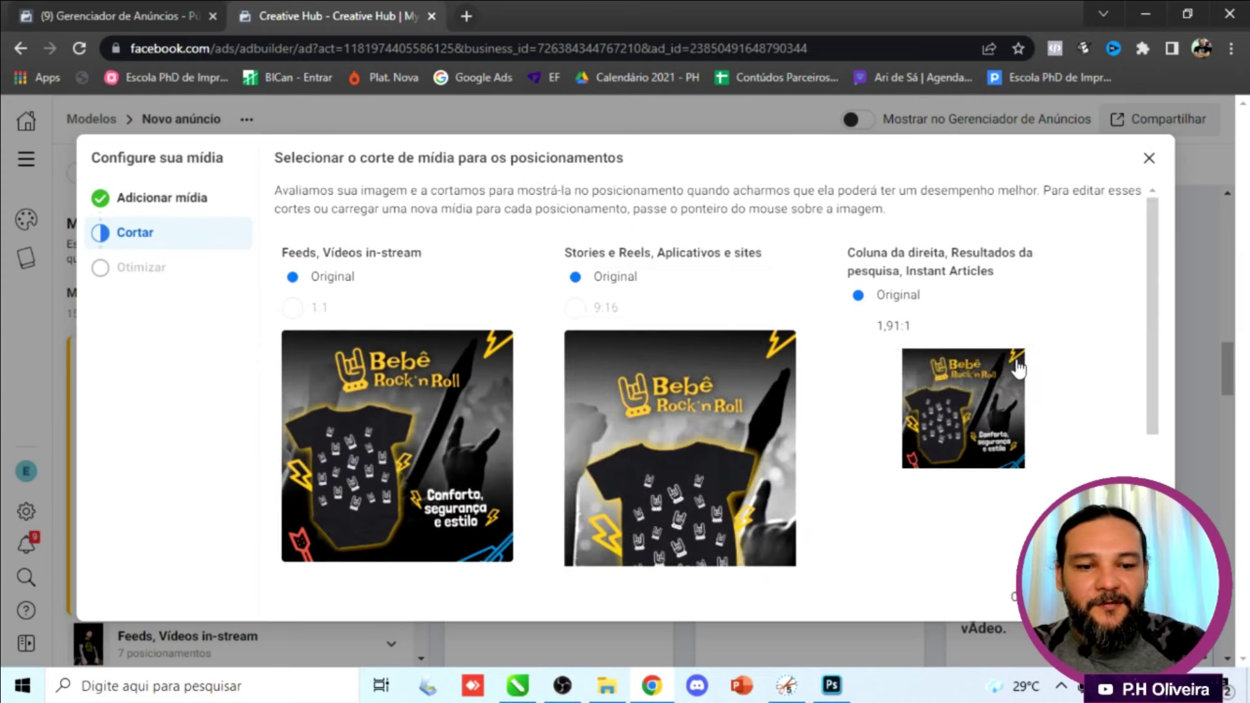
{"action": "left_click", "coordinate": [1032, 388]}
{"action": "left_click", "coordinate": [476, 295]}
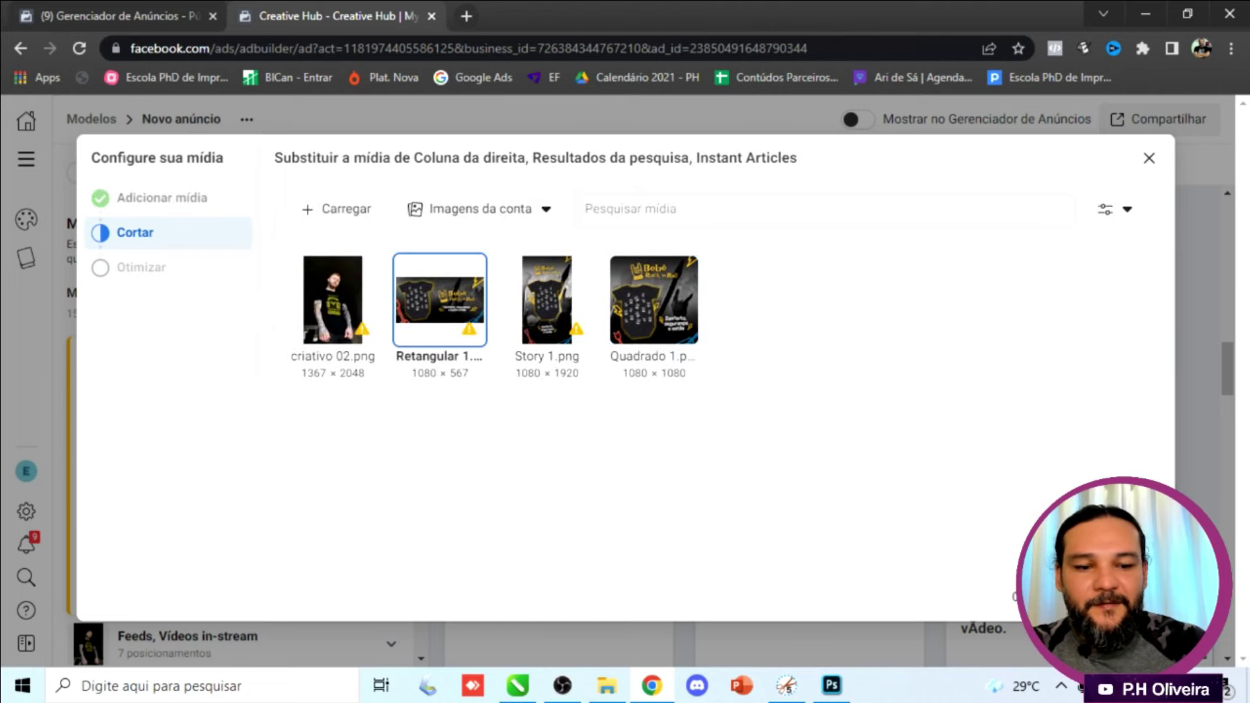
{"action": "scroll", "coordinate": [763, 384], "scroll_direction": "down", "scroll_amount": 4}
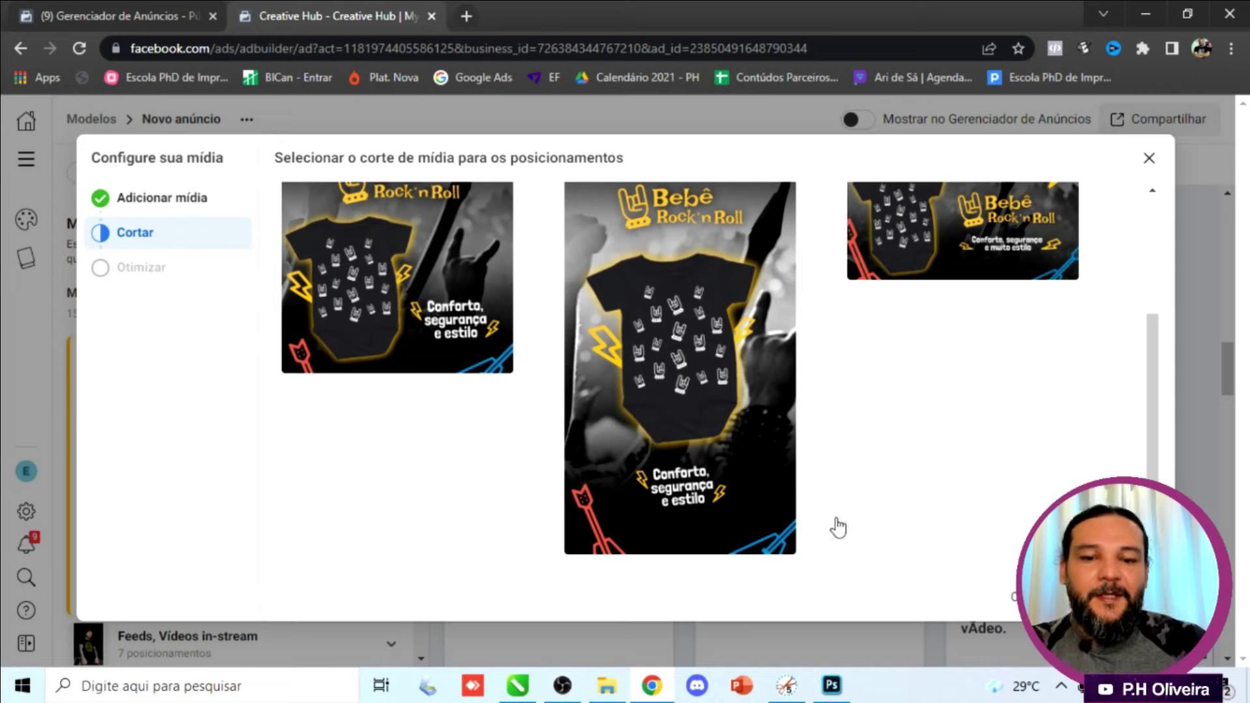
{"action": "key", "text": "Escape"}
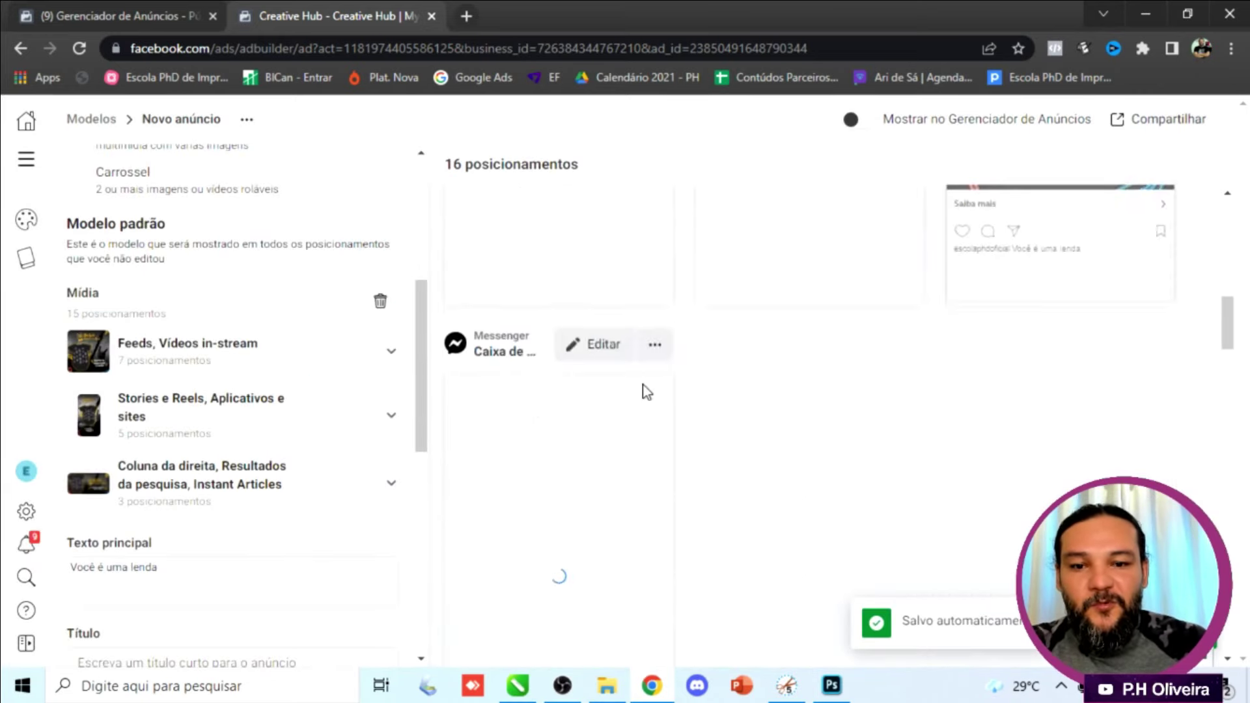
Step: Check the Feeds previews with the square image and the saved audience's targeting details in Ads Manager, and return to the Creative Hub mockup
{"action": "scroll", "coordinate": [676, 391], "scroll_direction": "up", "scroll_amount": 5}
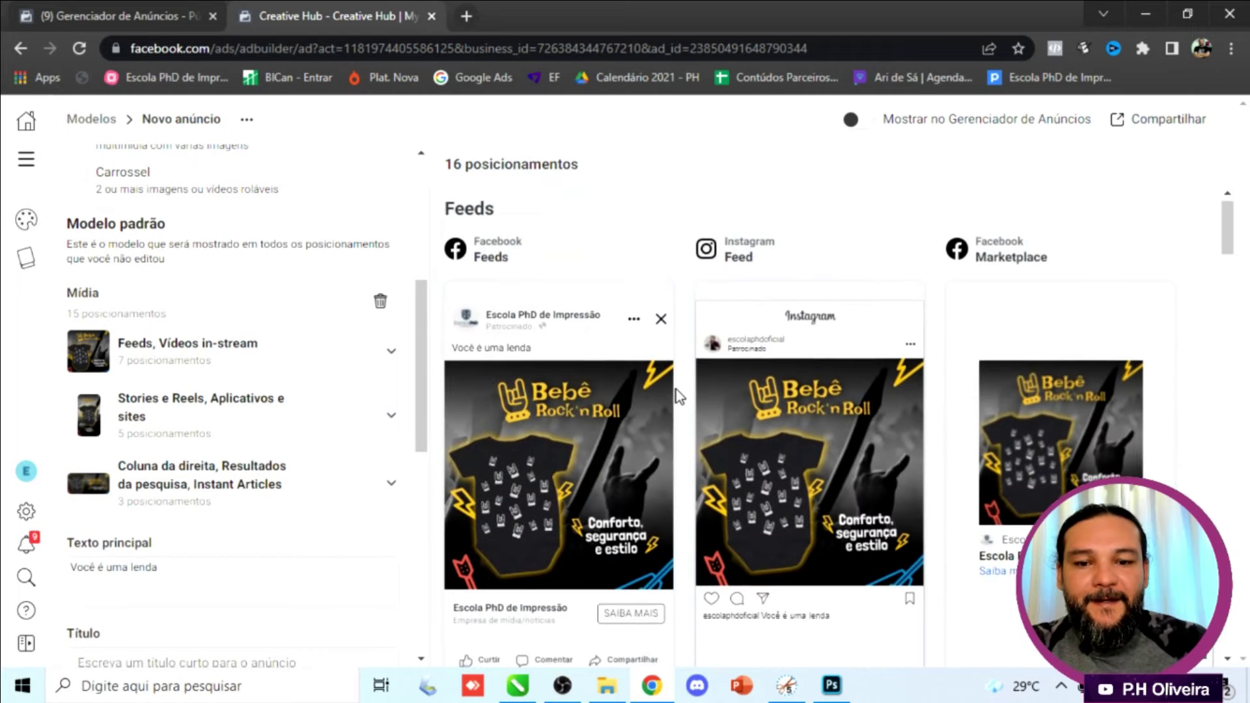
{"action": "scroll", "coordinate": [676, 390], "scroll_direction": "down", "scroll_amount": 2}
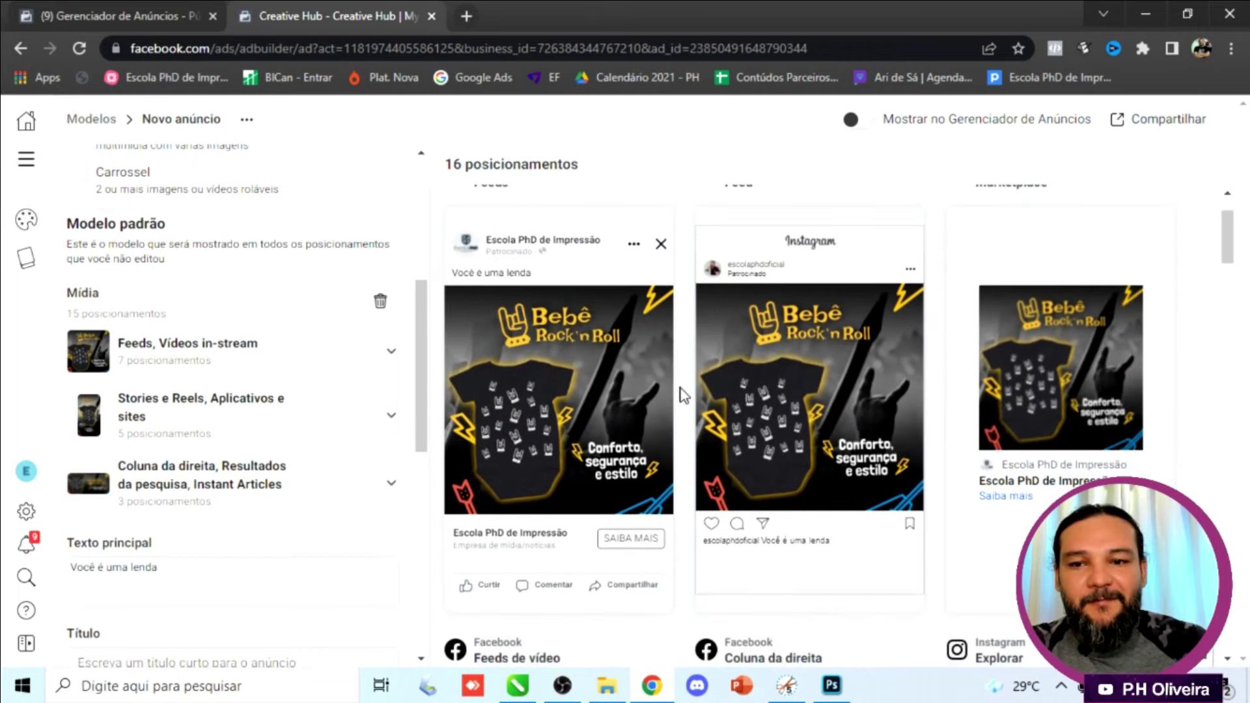
{"action": "scroll", "coordinate": [510, 475], "scroll_direction": "down", "scroll_amount": 4}
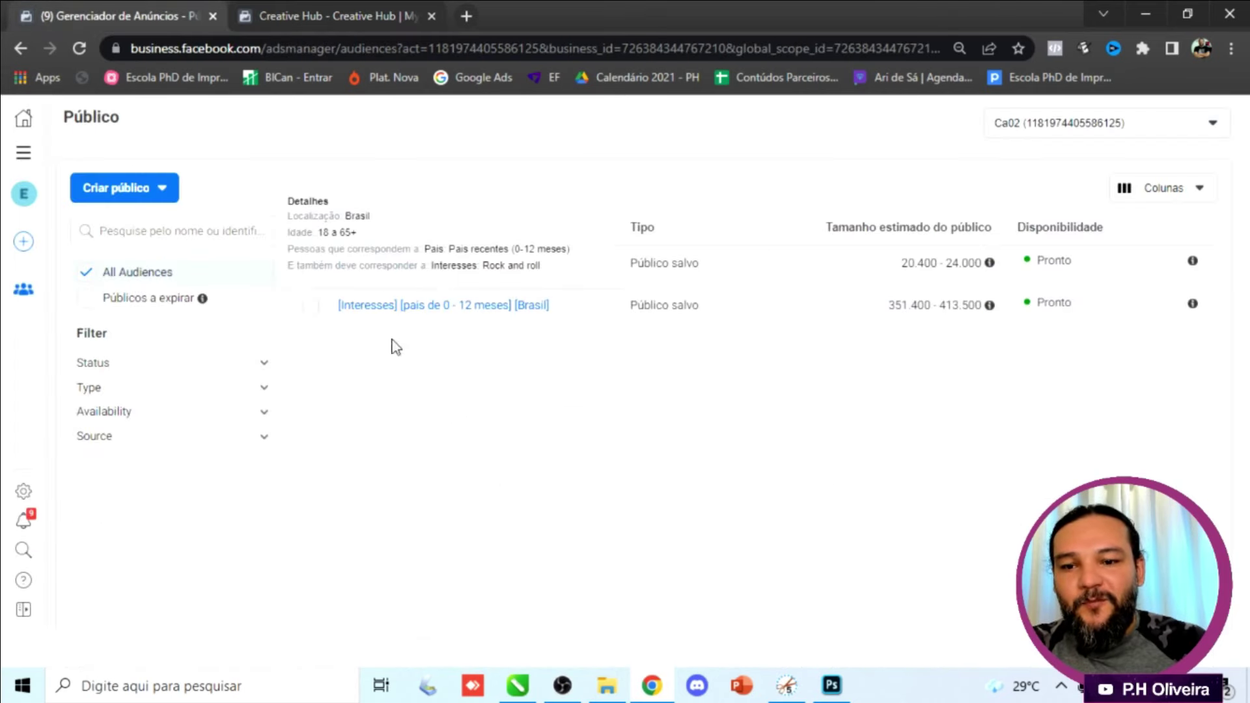
{"action": "left_click", "coordinate": [321, 12]}
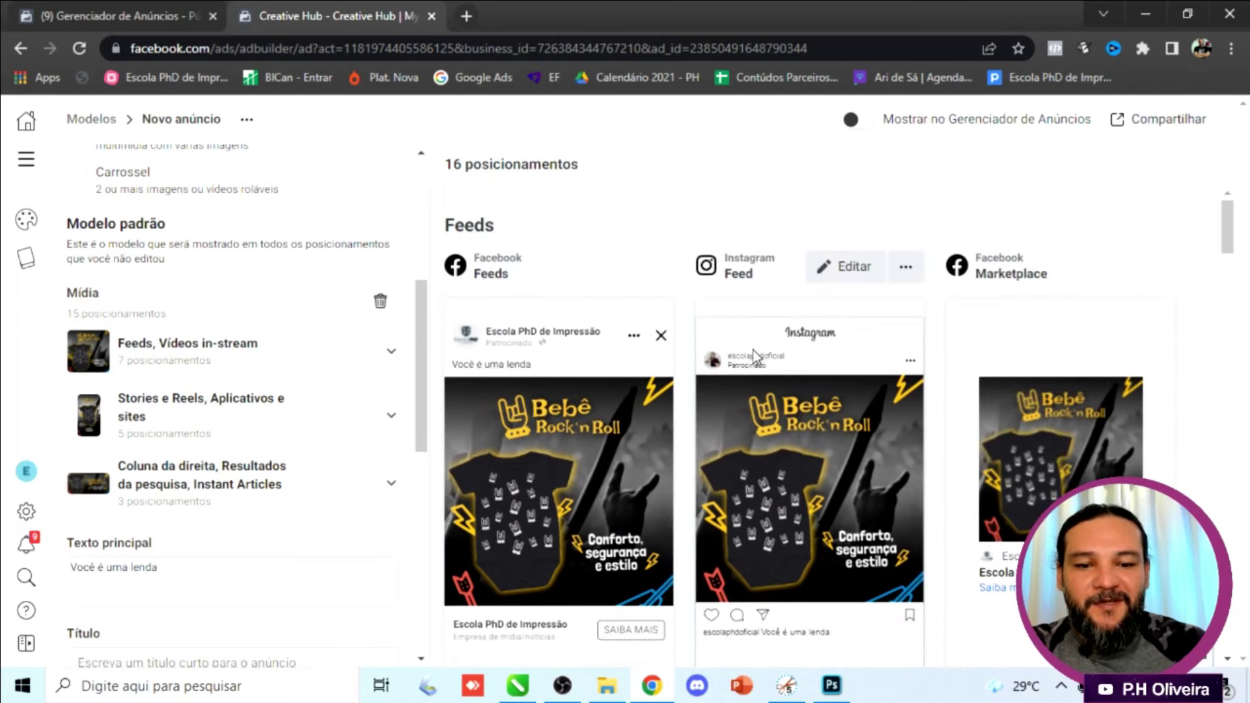
Step: Examine how the new images fit the placement groups from Feeds through Stories e Reels, Pesquisar and No artigo to Aplicativos e sites
{"action": "scroll", "coordinate": [752, 365], "scroll_direction": "down", "scroll_amount": 12}
{"action": "scroll", "coordinate": [752, 364], "scroll_direction": "down", "scroll_amount": 15}
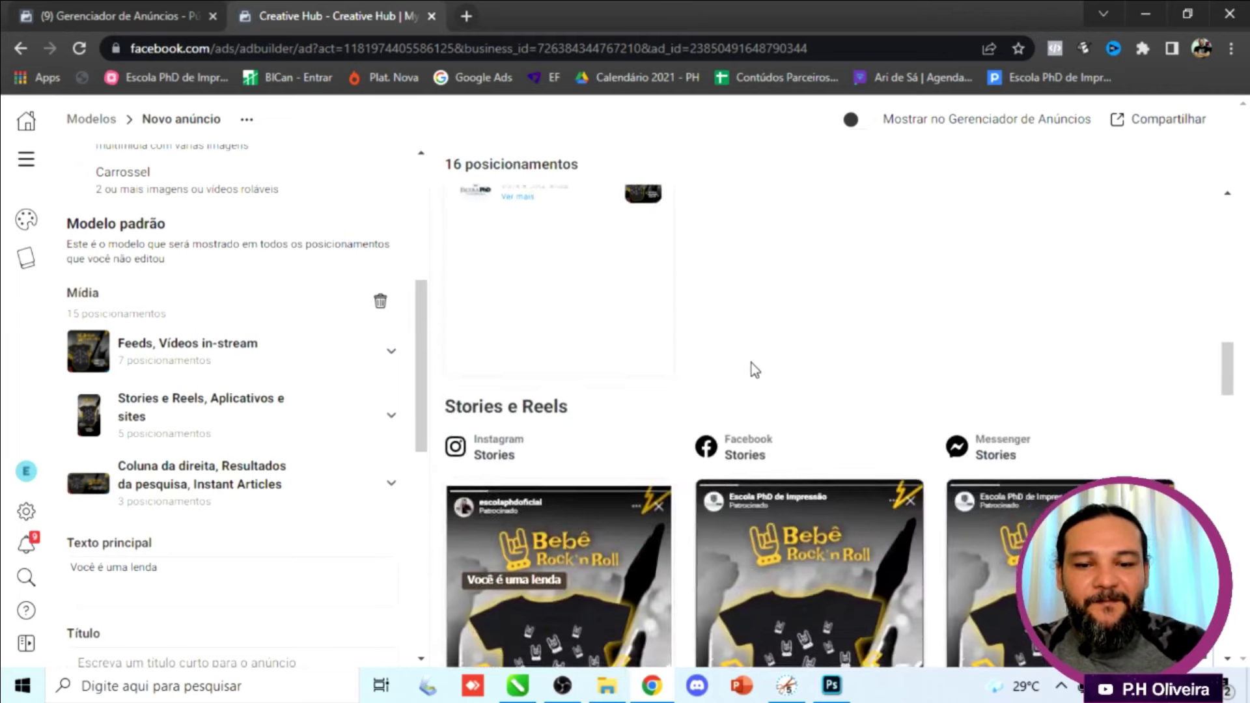
{"action": "scroll", "coordinate": [691, 382], "scroll_direction": "down", "scroll_amount": 10}
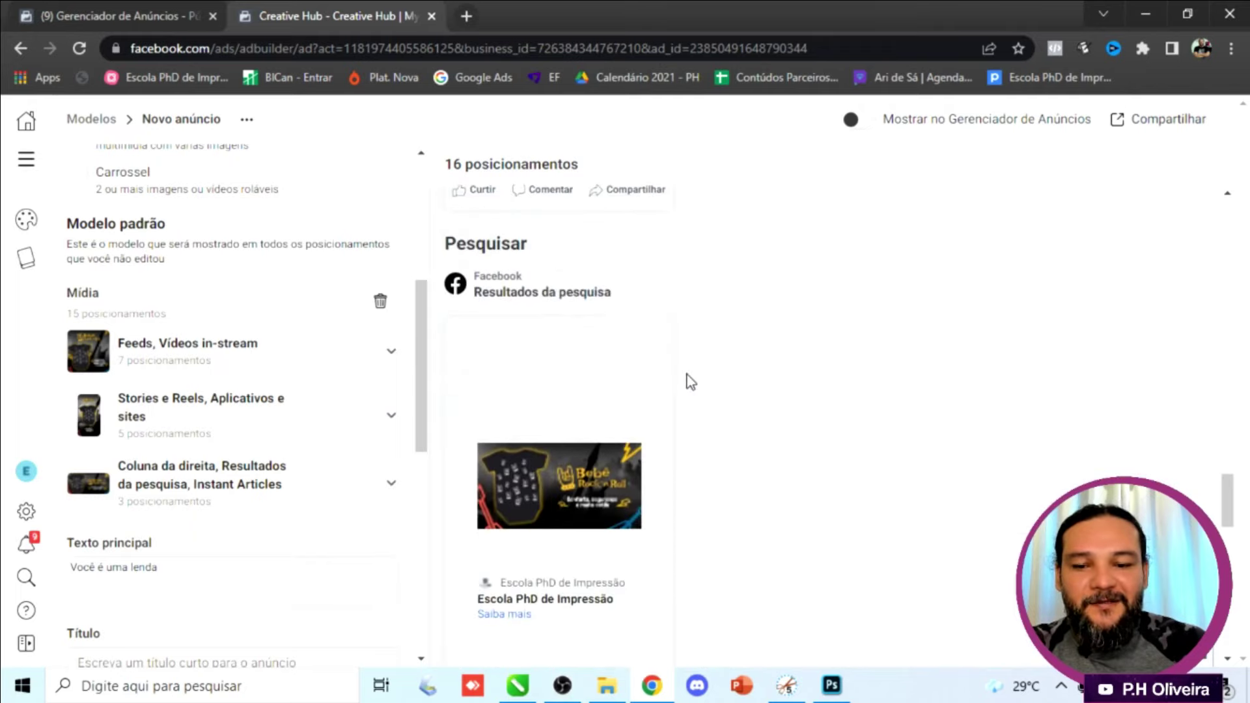
{"action": "scroll", "coordinate": [651, 388], "scroll_direction": "down", "scroll_amount": 8}
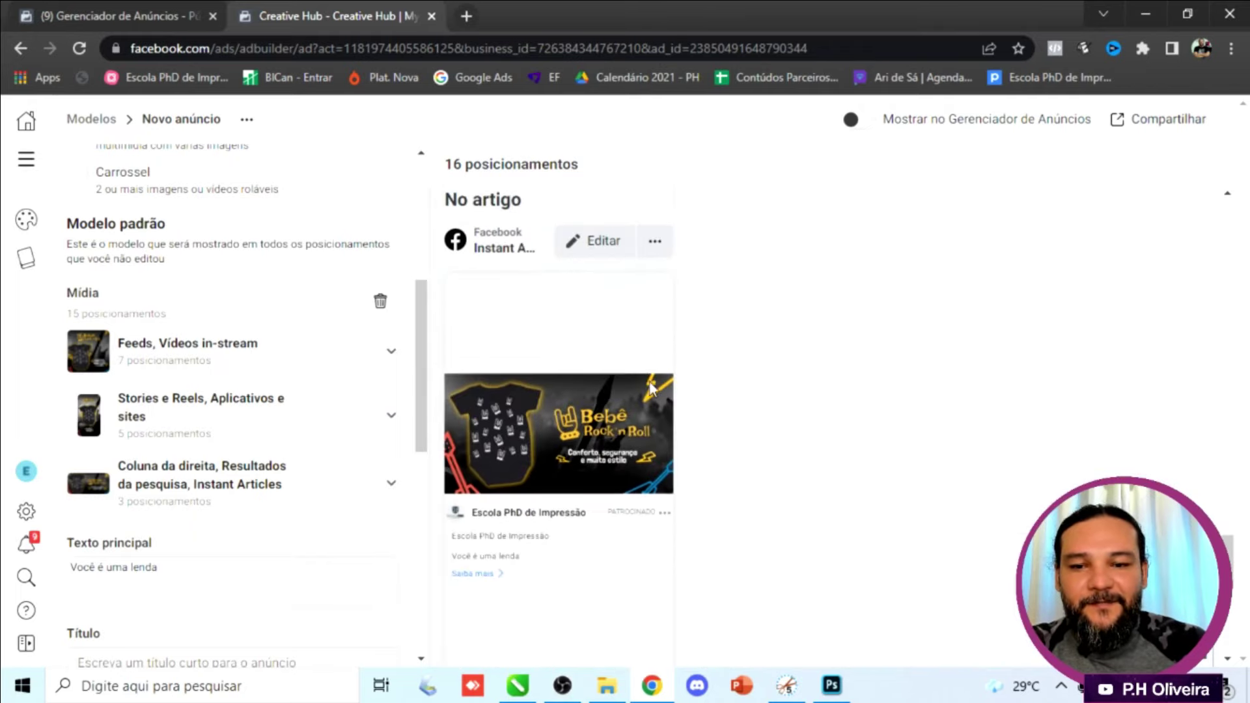
{"action": "scroll", "coordinate": [626, 397], "scroll_direction": "down", "scroll_amount": 1}
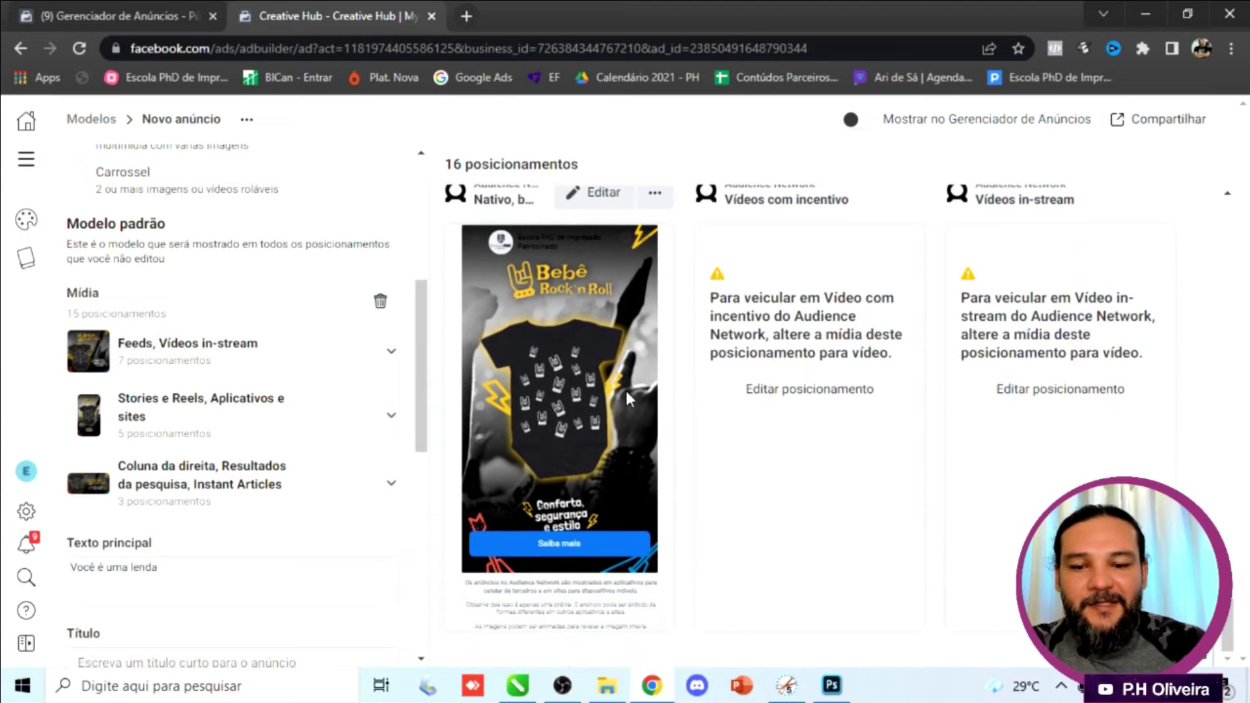
{"action": "scroll", "coordinate": [631, 397], "scroll_direction": "up", "scroll_amount": 20}
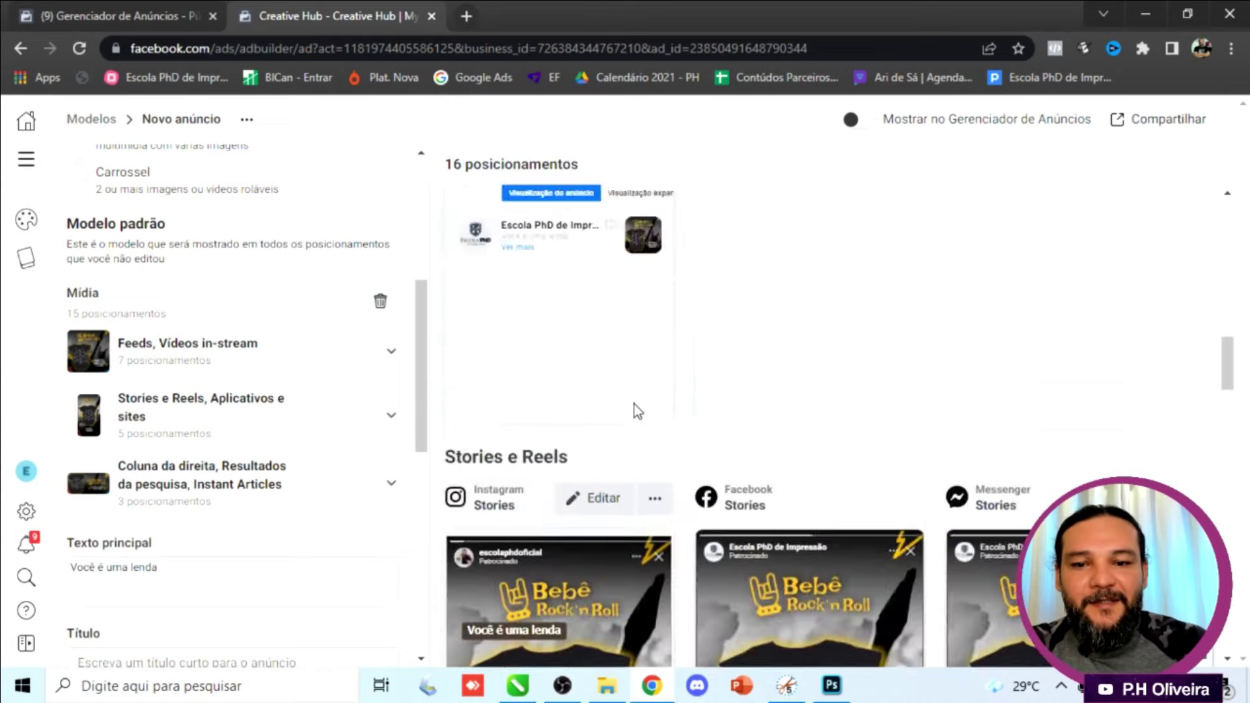
{"action": "scroll", "coordinate": [631, 399], "scroll_direction": "up", "scroll_amount": 2}
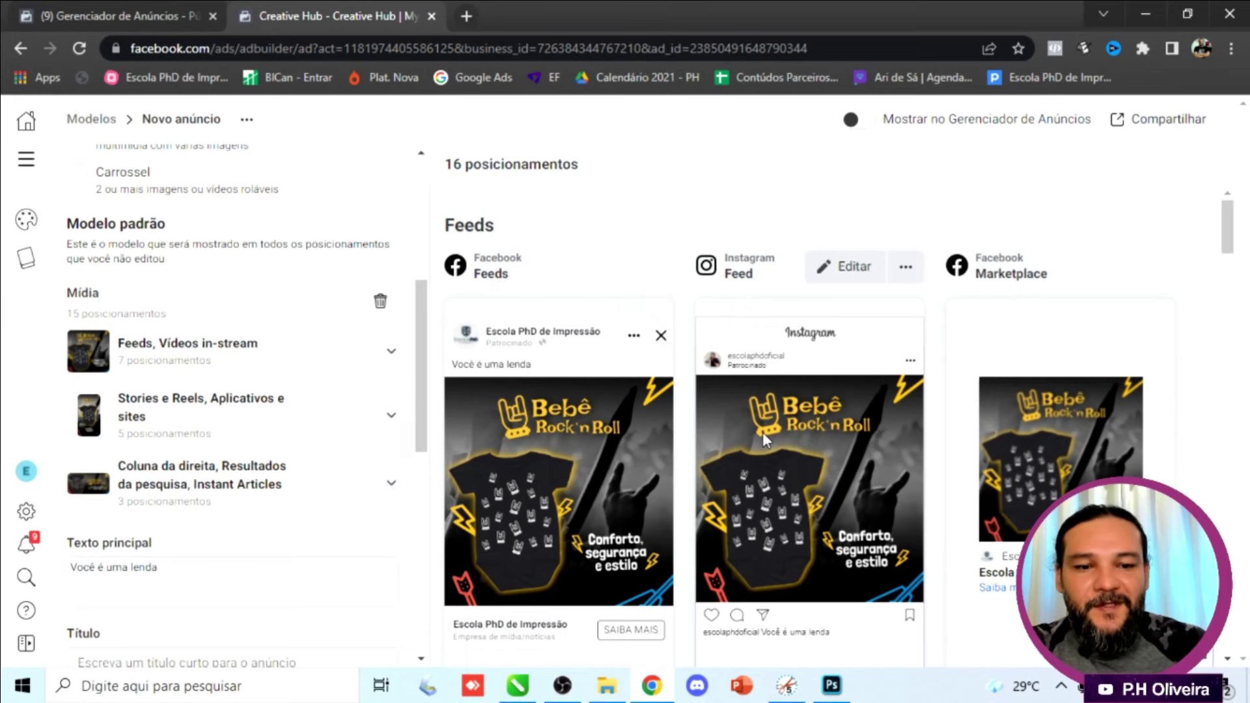
Step: Compare the image format and primary text in each individual placement preview, including Marketplace, Coluna da direita, Messenger, Stories, In-stream and Instant Articles
{"action": "scroll", "coordinate": [1003, 465], "scroll_direction": "down", "scroll_amount": 3}
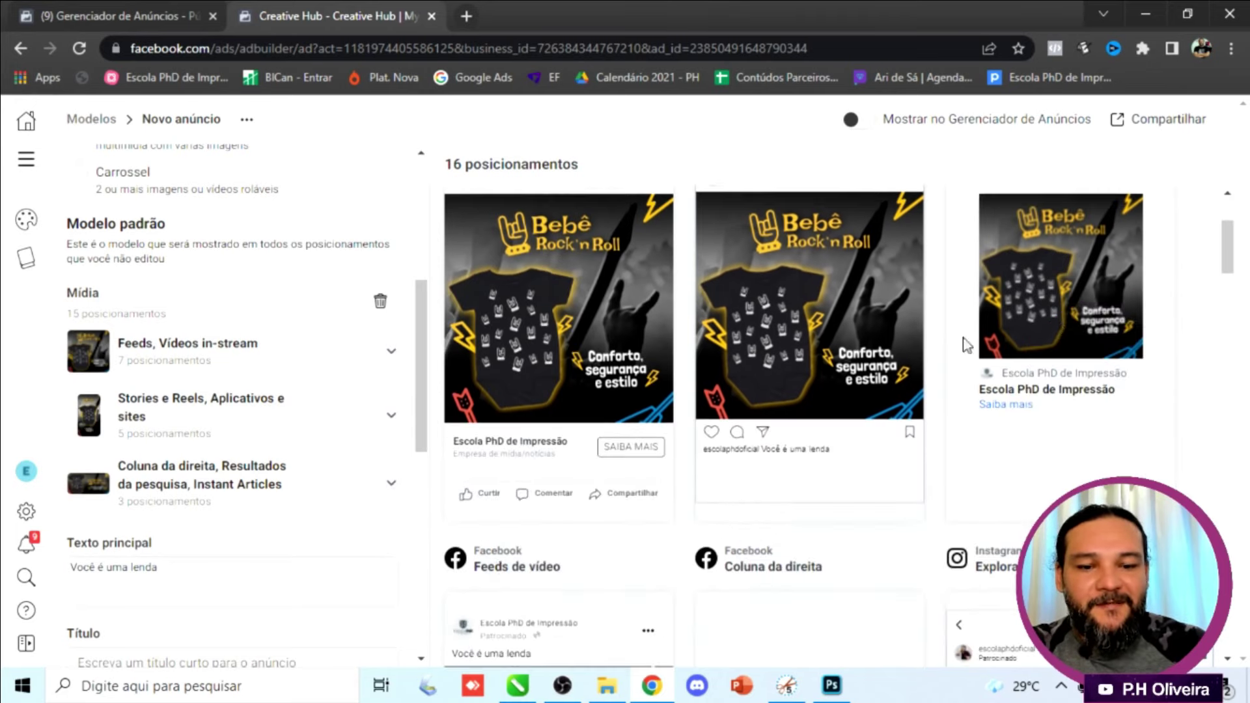
{"action": "scroll", "coordinate": [966, 345], "scroll_direction": "down", "scroll_amount": 3}
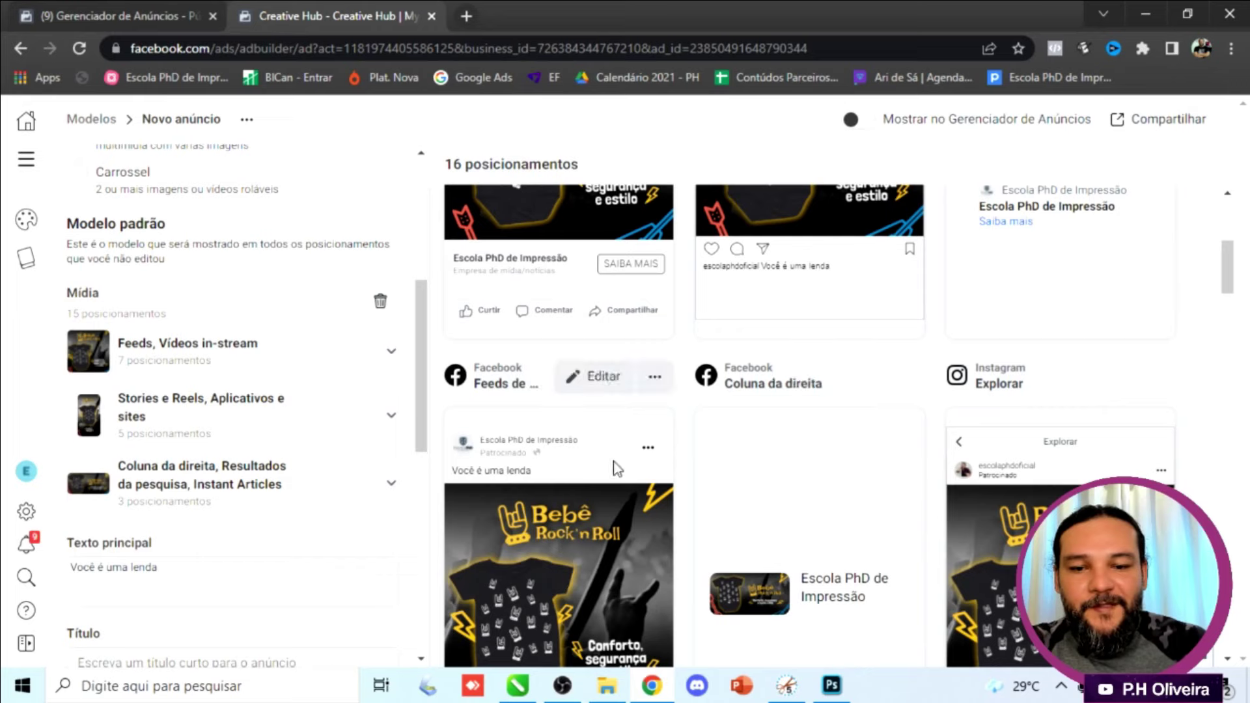
{"action": "scroll", "coordinate": [806, 498], "scroll_direction": "down", "scroll_amount": 2}
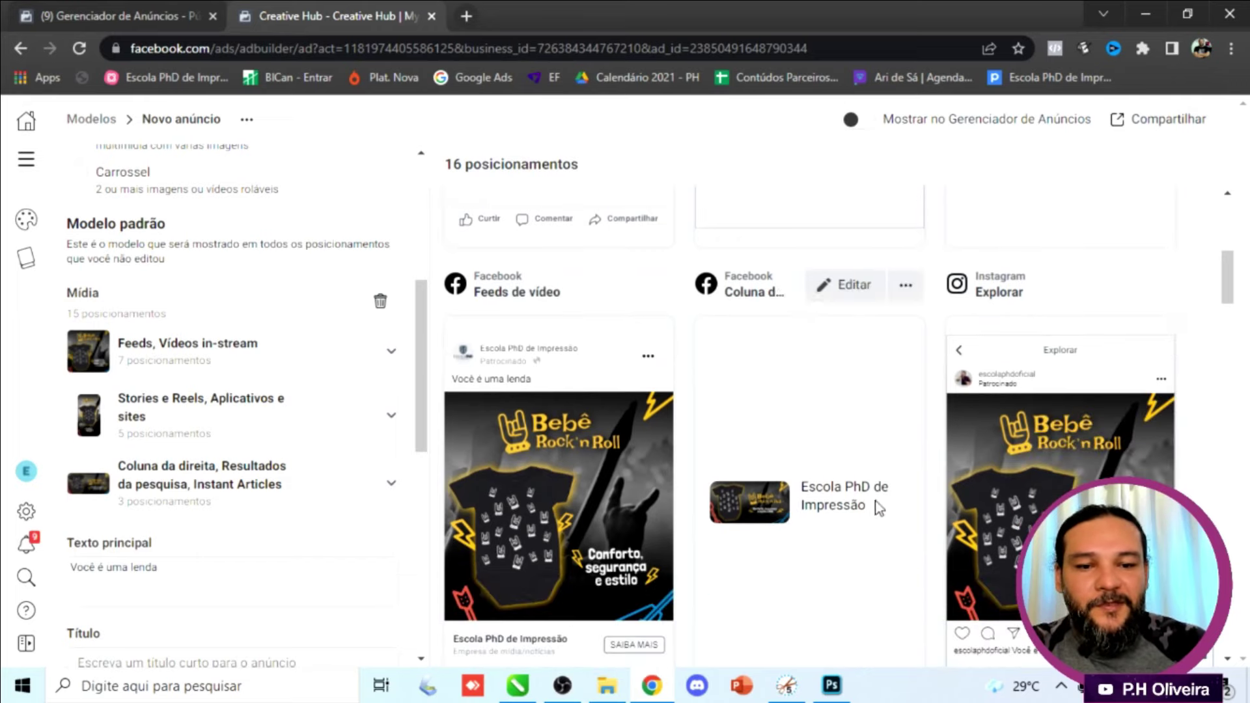
{"action": "scroll", "coordinate": [1044, 447], "scroll_direction": "down", "scroll_amount": 7}
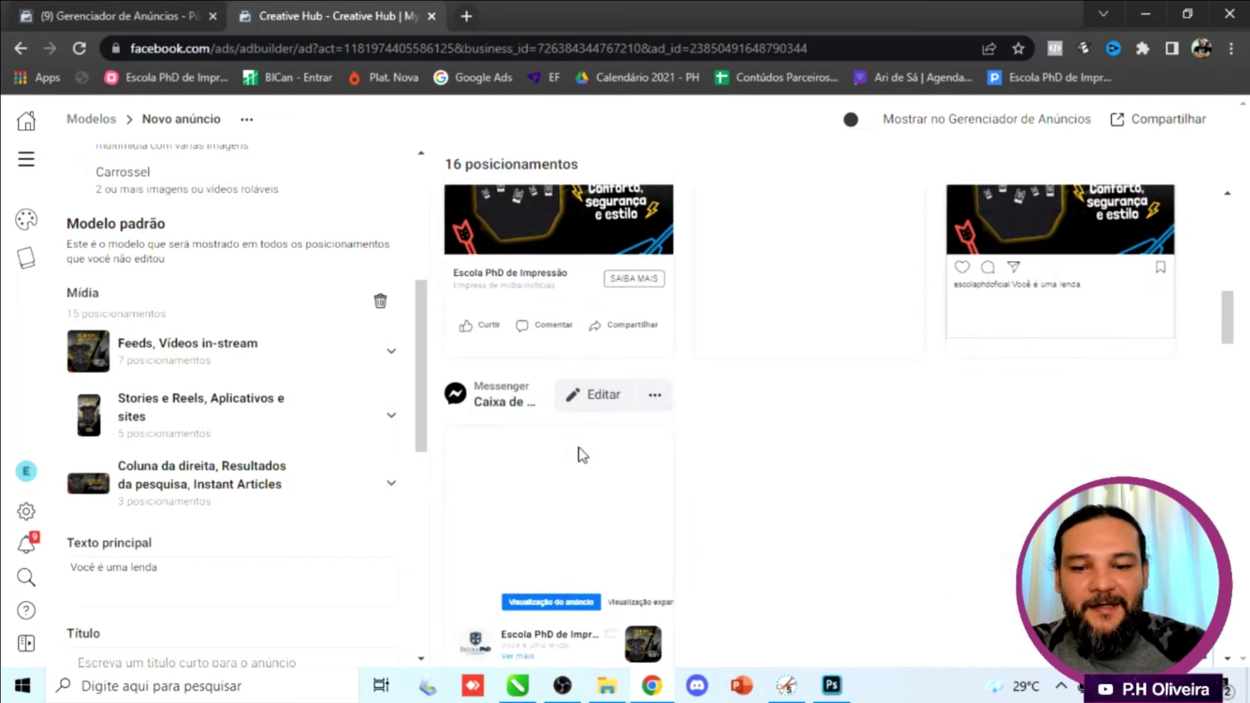
{"action": "scroll", "coordinate": [646, 483], "scroll_direction": "down", "scroll_amount": 3}
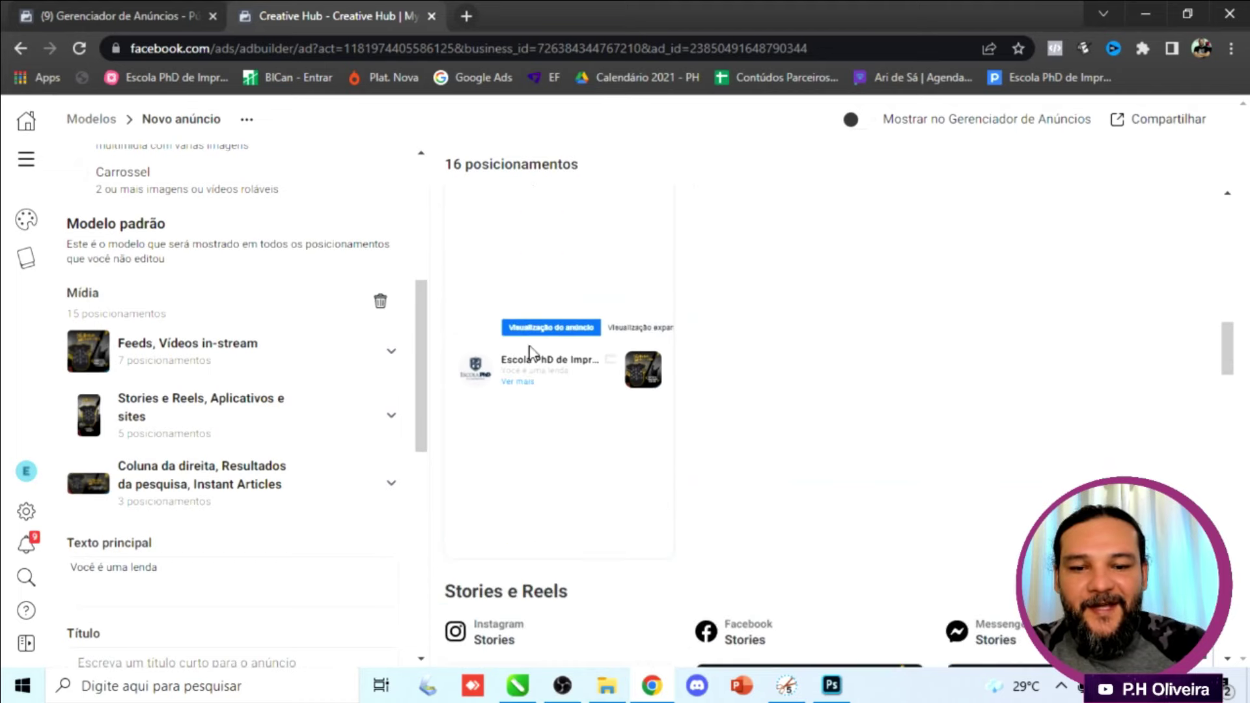
{"action": "scroll", "coordinate": [658, 394], "scroll_direction": "down", "scroll_amount": 4}
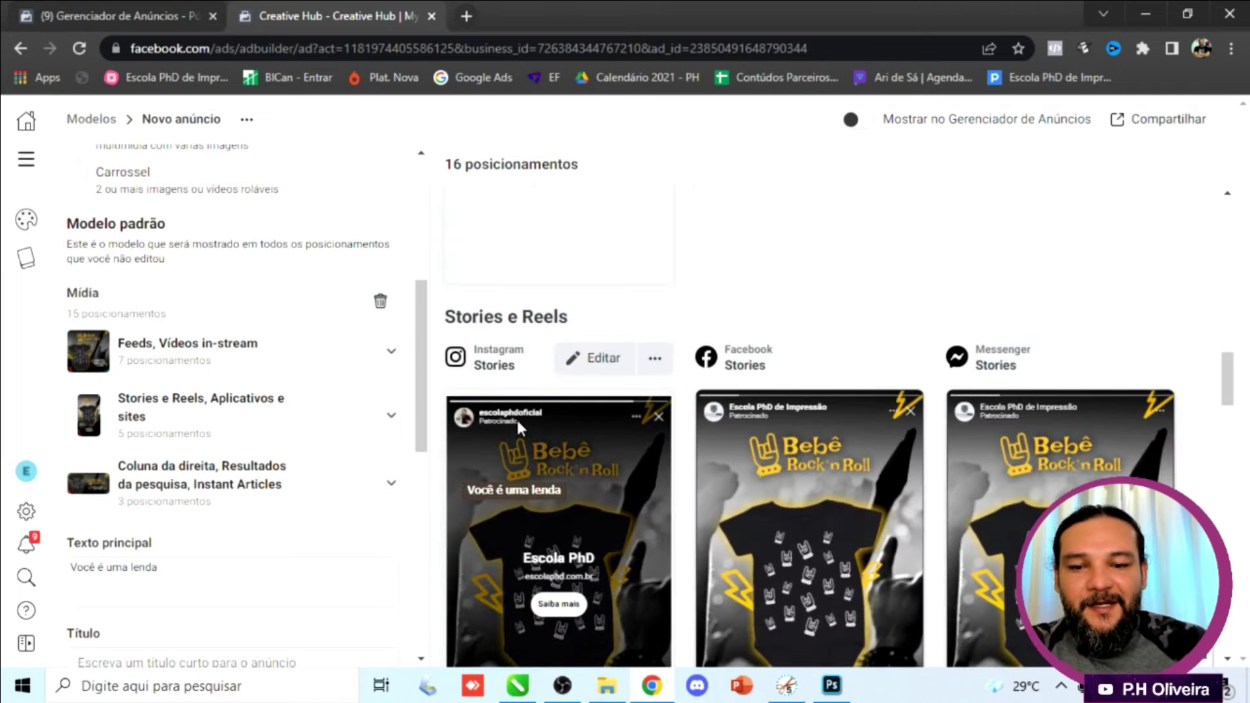
{"action": "scroll", "coordinate": [1042, 442], "scroll_direction": "down", "scroll_amount": 3}
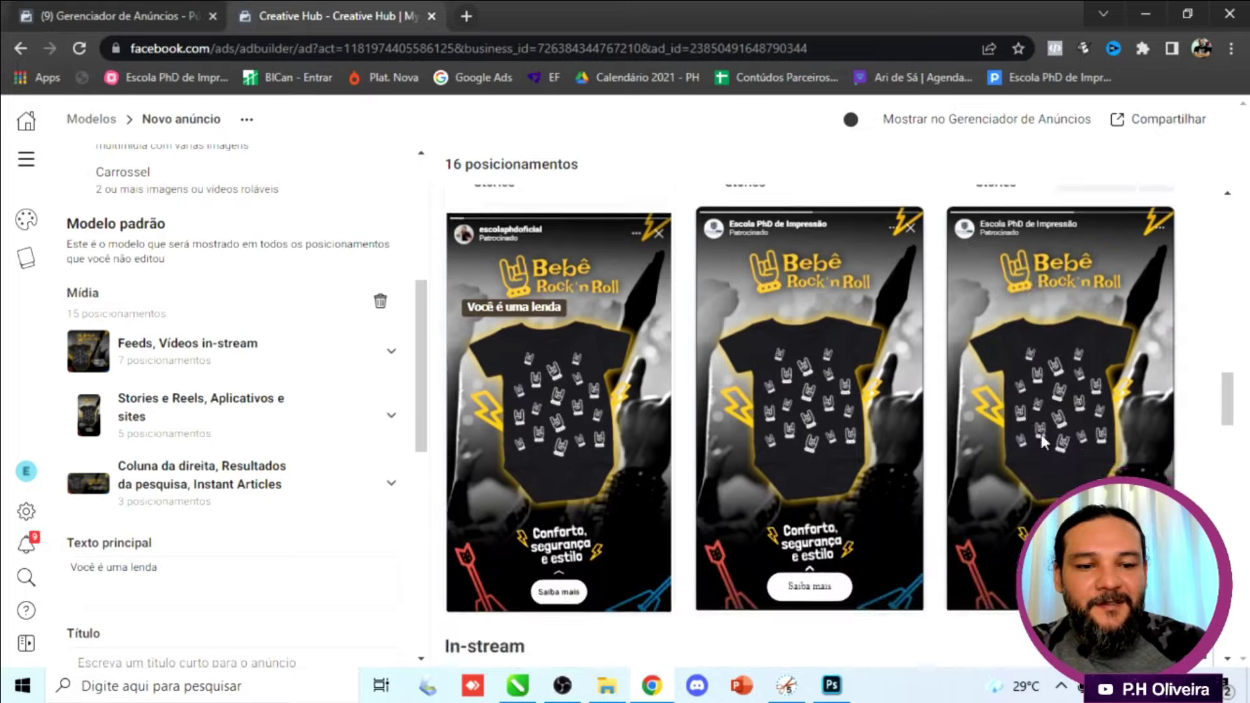
{"action": "scroll", "coordinate": [1042, 441], "scroll_direction": "down", "scroll_amount": 7}
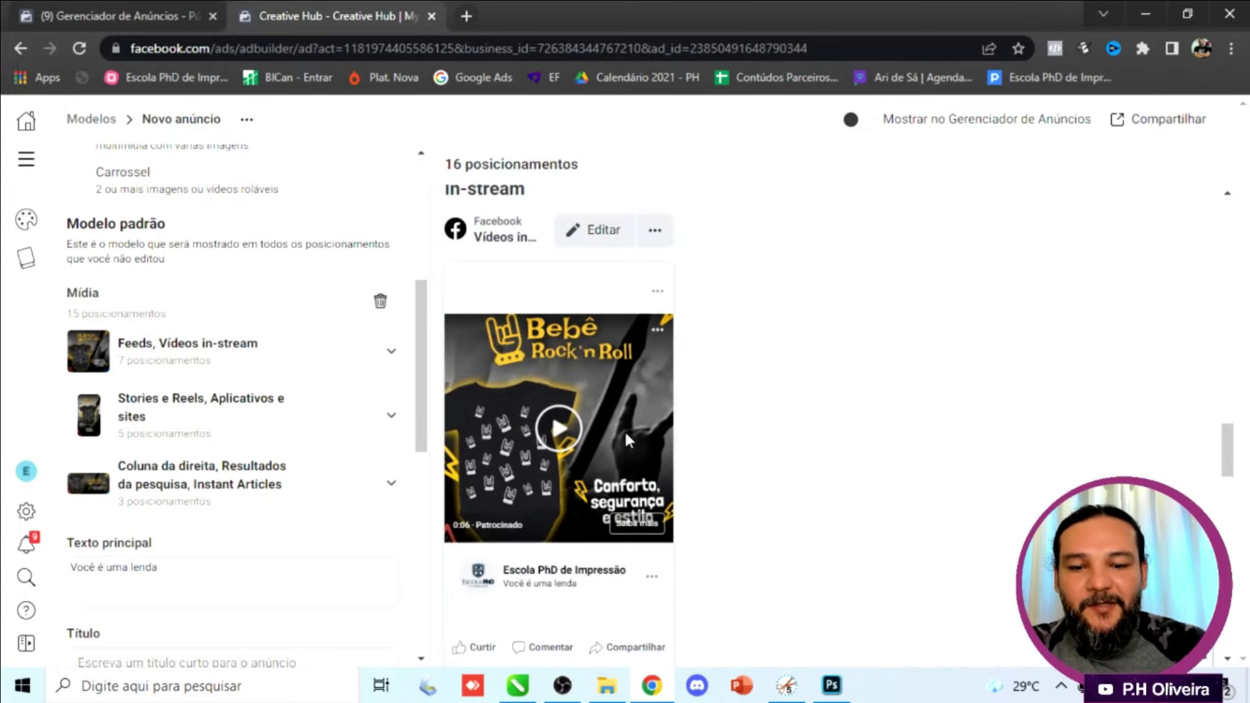
{"action": "scroll", "coordinate": [575, 451], "scroll_direction": "down", "scroll_amount": 7}
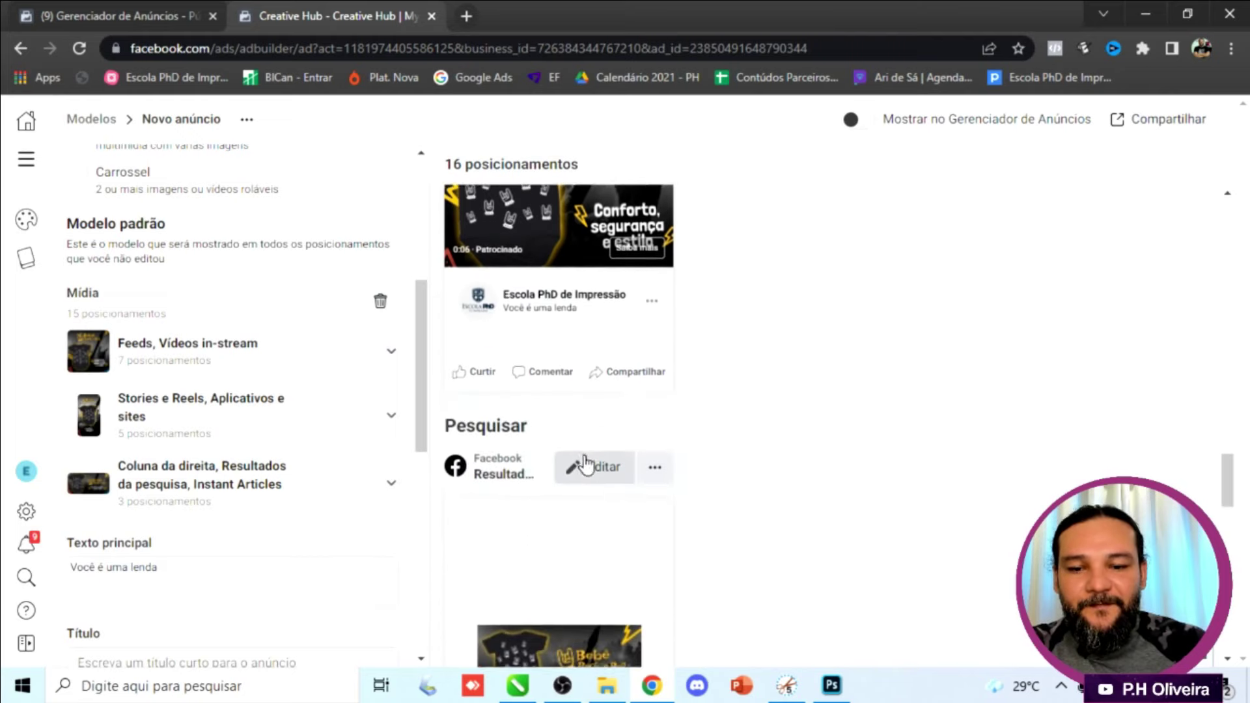
{"action": "scroll", "coordinate": [600, 486], "scroll_direction": "down", "scroll_amount": 8}
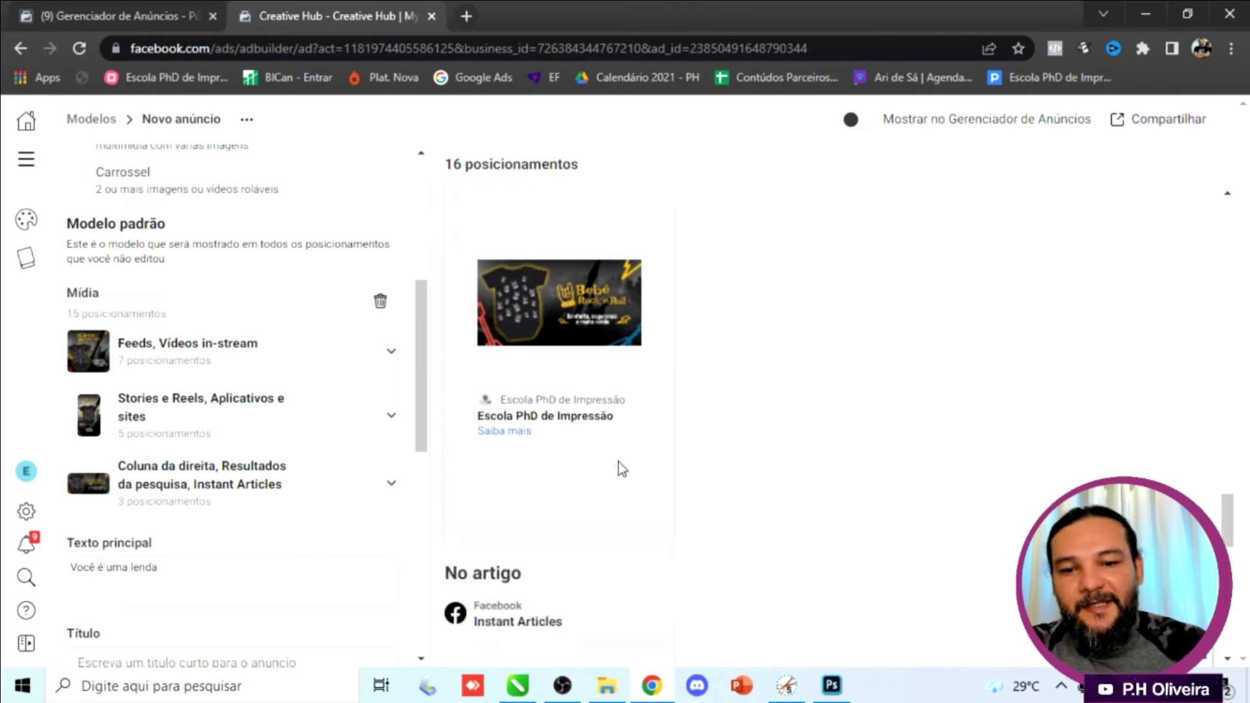
{"action": "scroll", "coordinate": [618, 460], "scroll_direction": "down", "scroll_amount": 8}
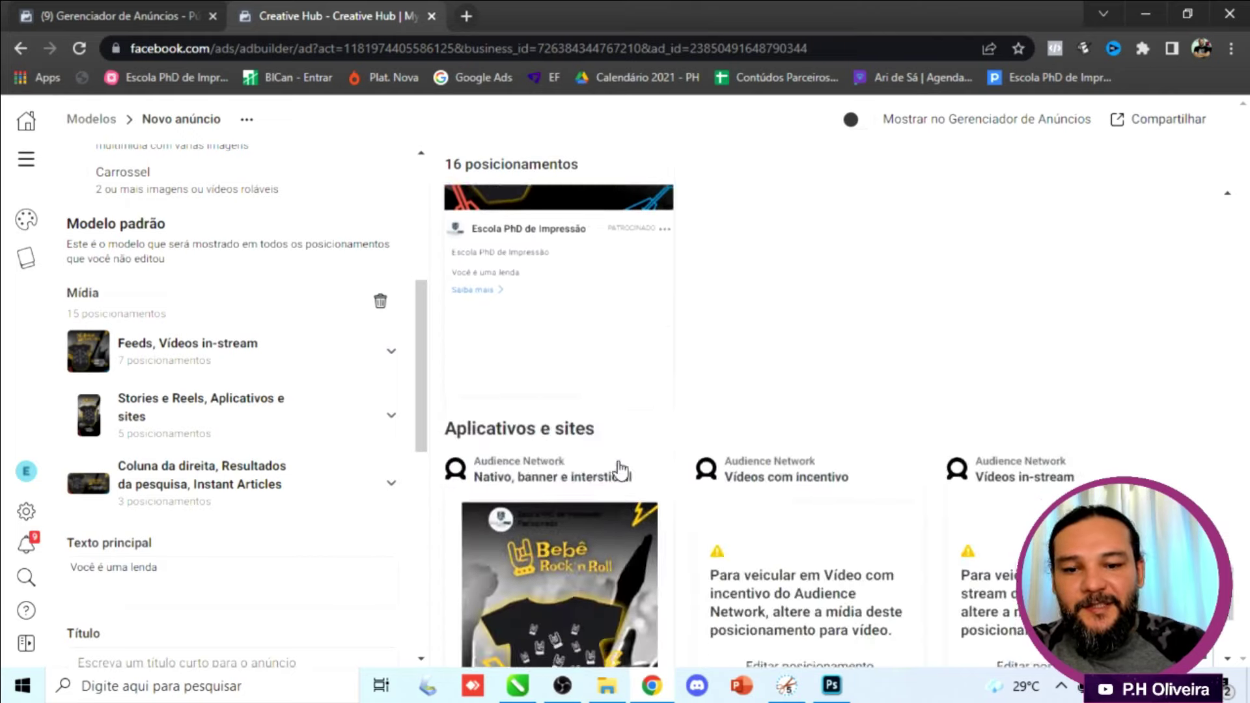
{"action": "scroll", "coordinate": [599, 475], "scroll_direction": "up", "scroll_amount": 10}
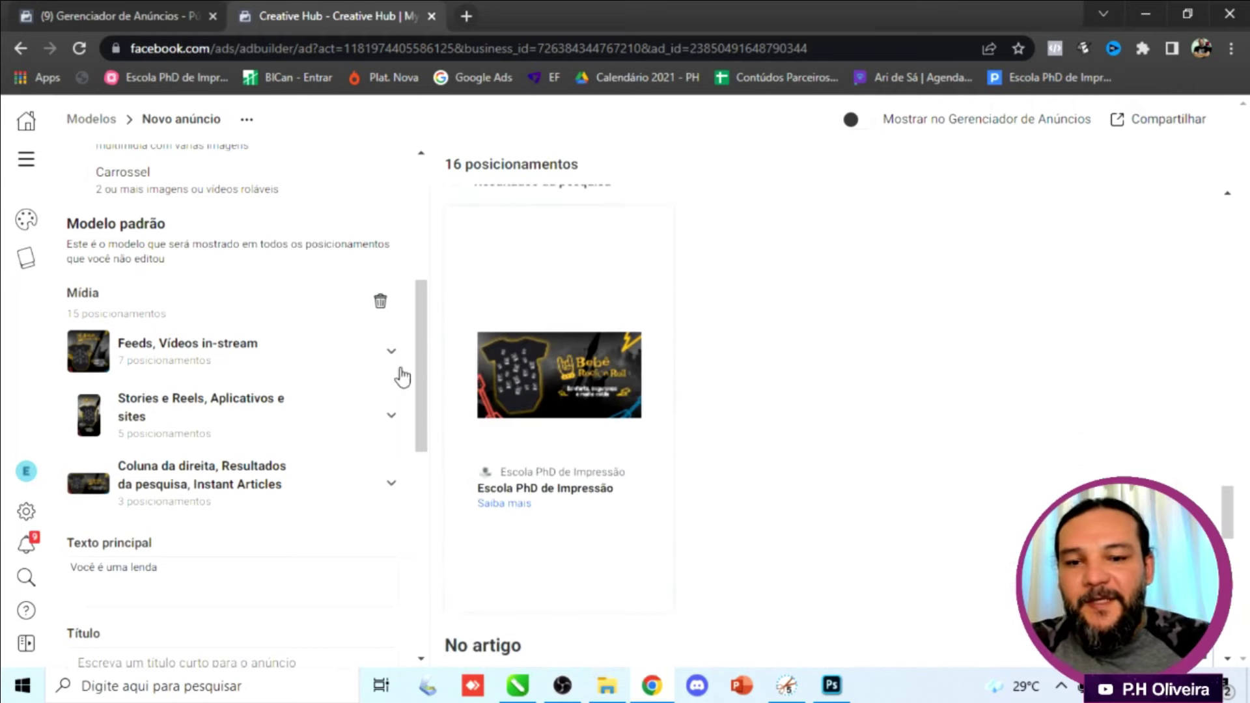
{"action": "scroll", "coordinate": [399, 378], "scroll_direction": "up", "scroll_amount": 5}
{"action": "scroll", "coordinate": [518, 396], "scroll_direction": "up", "scroll_amount": 15}
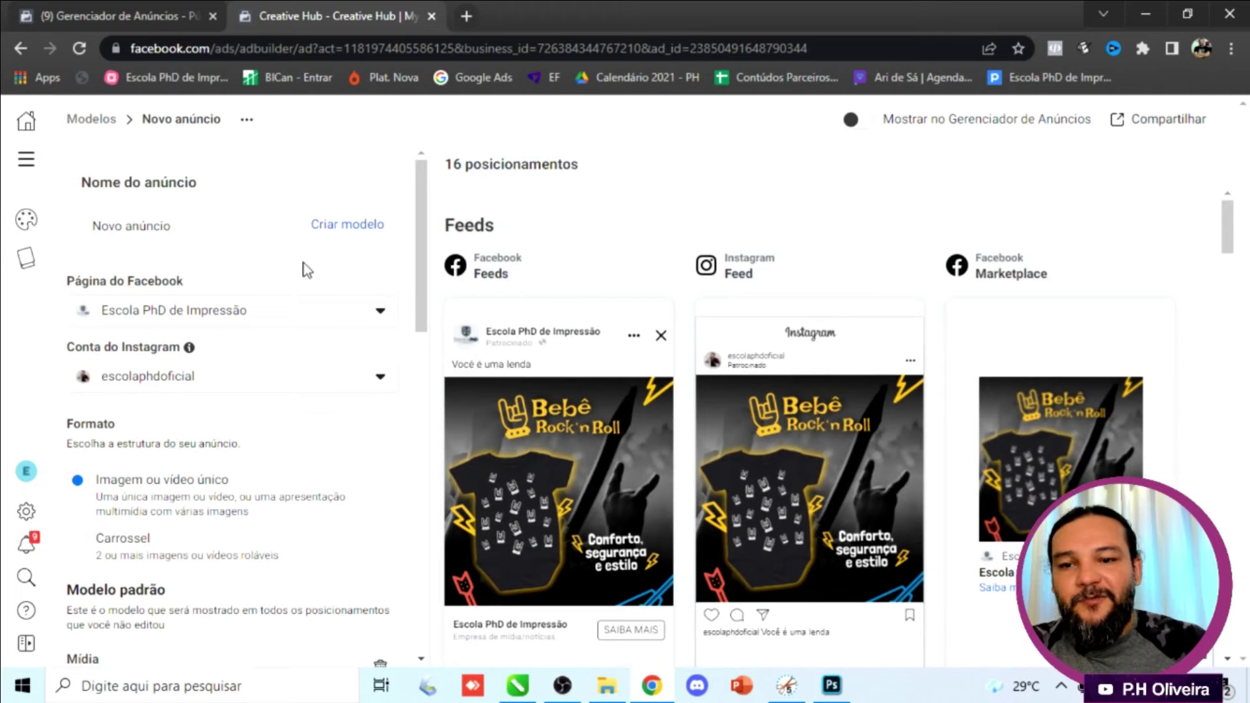
Step: View the Lendas 40 anos saved audience in Ads Manager, and return to the mockup's Feeds previews in Creative Hub
{"action": "left_click", "coordinate": [92, 15]}
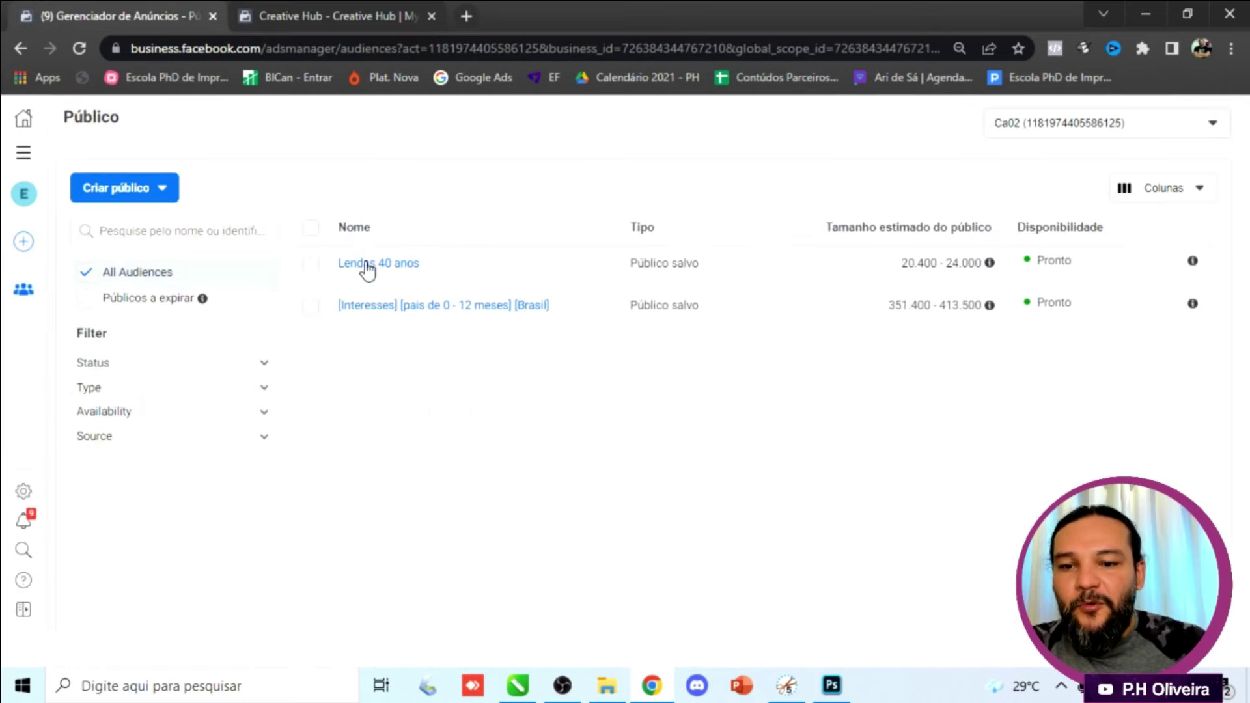
{"action": "mouse_move", "coordinate": [418, 272]}
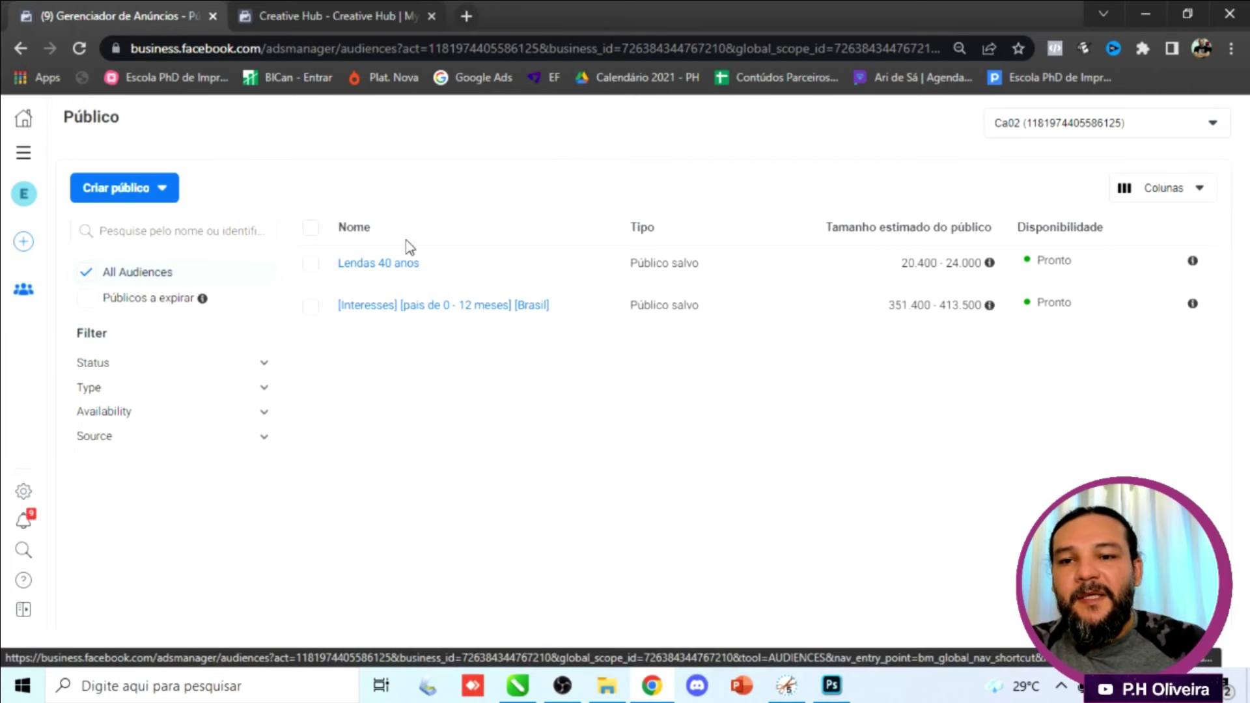
{"action": "left_click", "coordinate": [316, 14]}
{"action": "scroll", "coordinate": [521, 395], "scroll_direction": "down", "scroll_amount": 3}
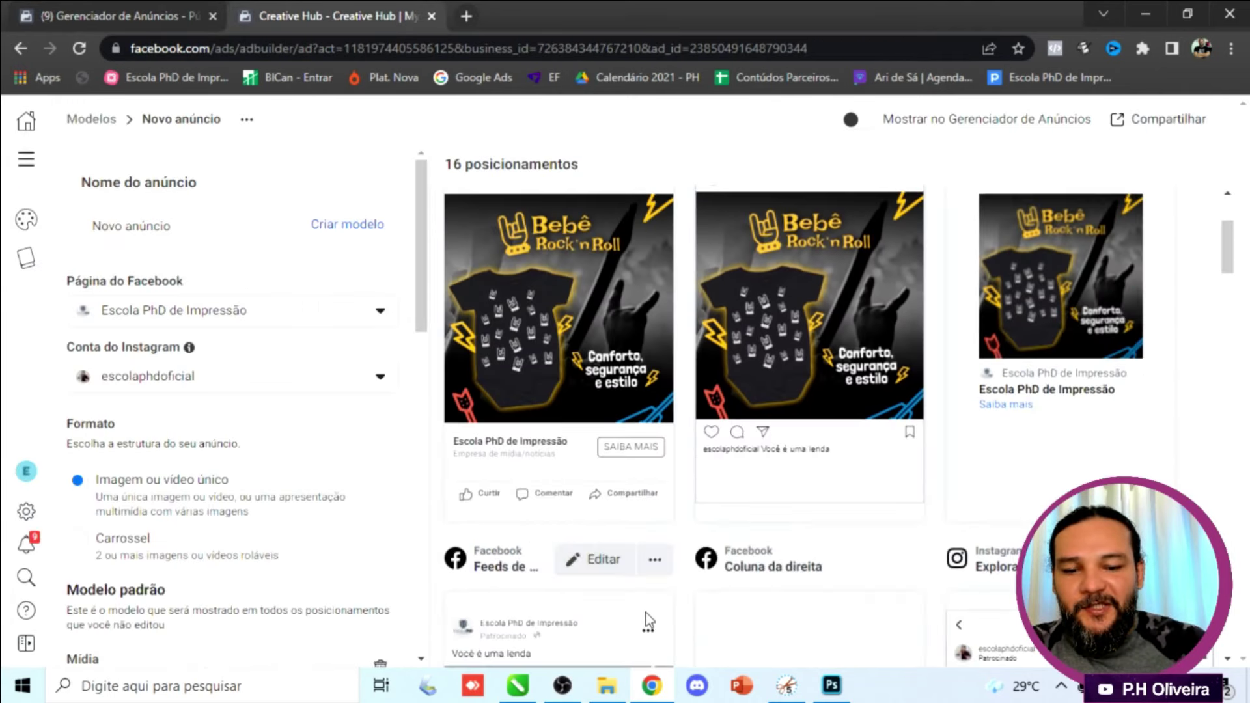
Step: Switch to Photoshop, view the open T-shirt mockups and close the Graphic.psb document
{"action": "left_click", "coordinate": [831, 685]}
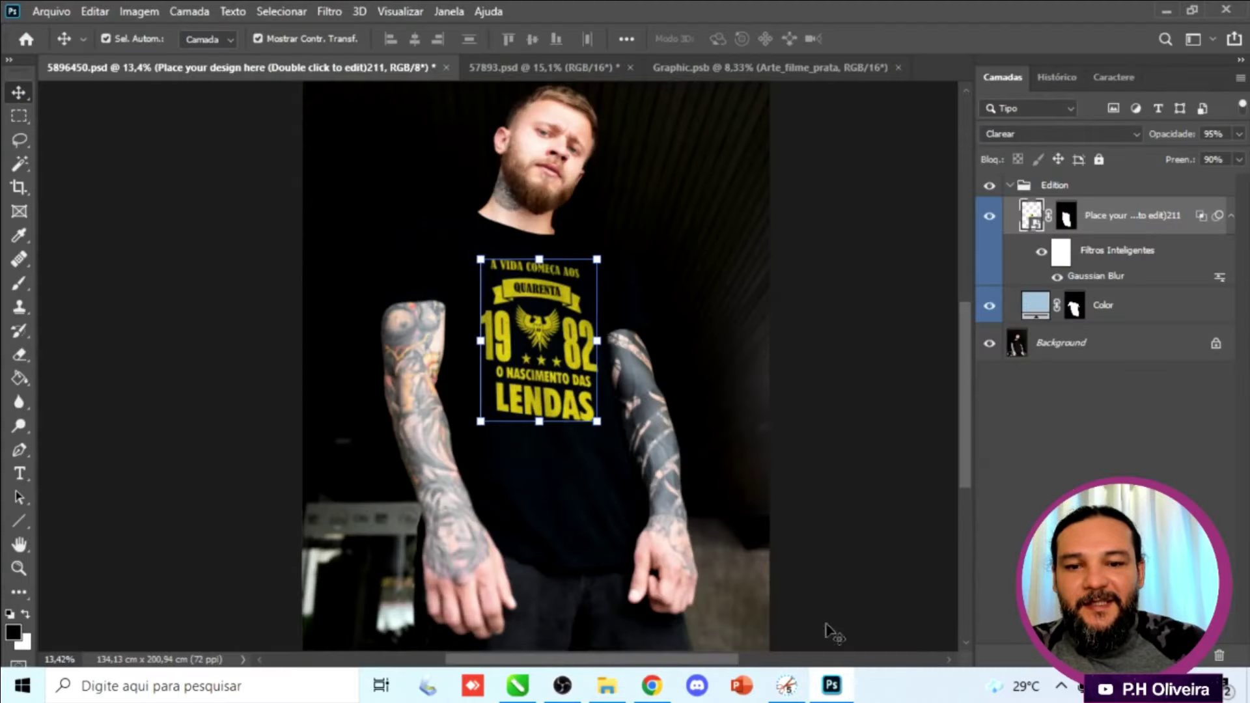
{"action": "left_click", "coordinate": [611, 71]}
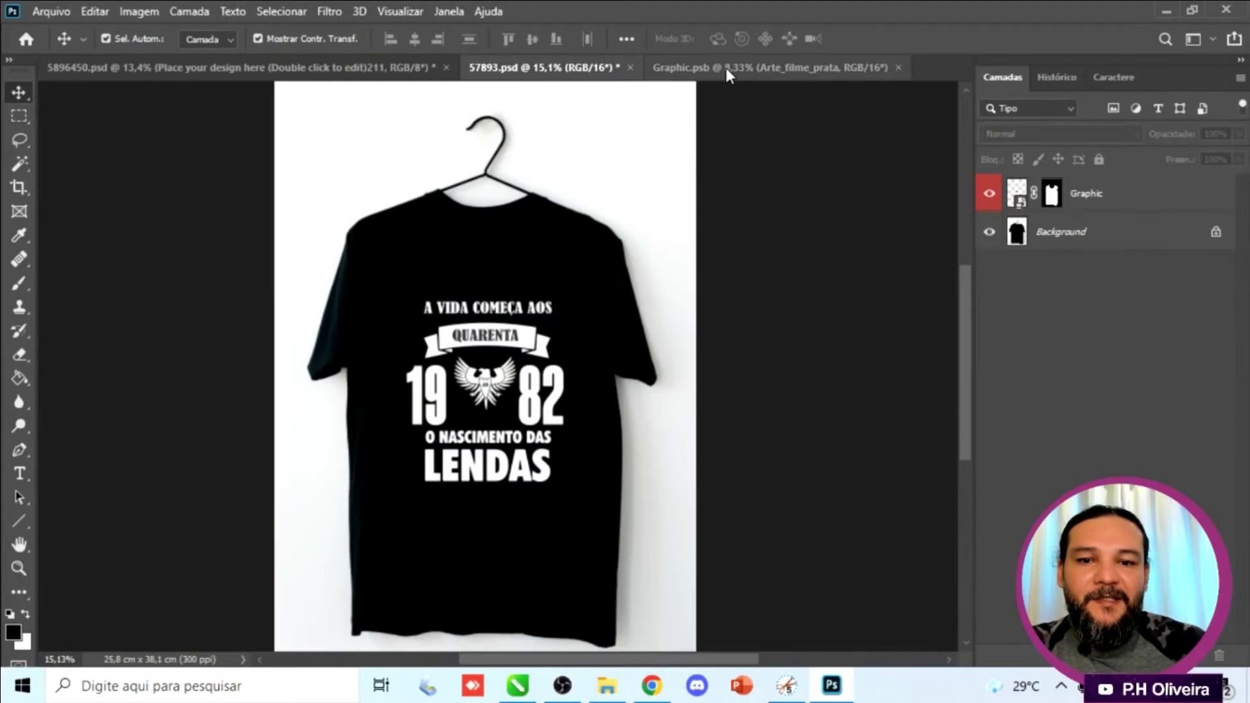
{"action": "left_click", "coordinate": [726, 68]}
{"action": "left_click", "coordinate": [576, 68]}
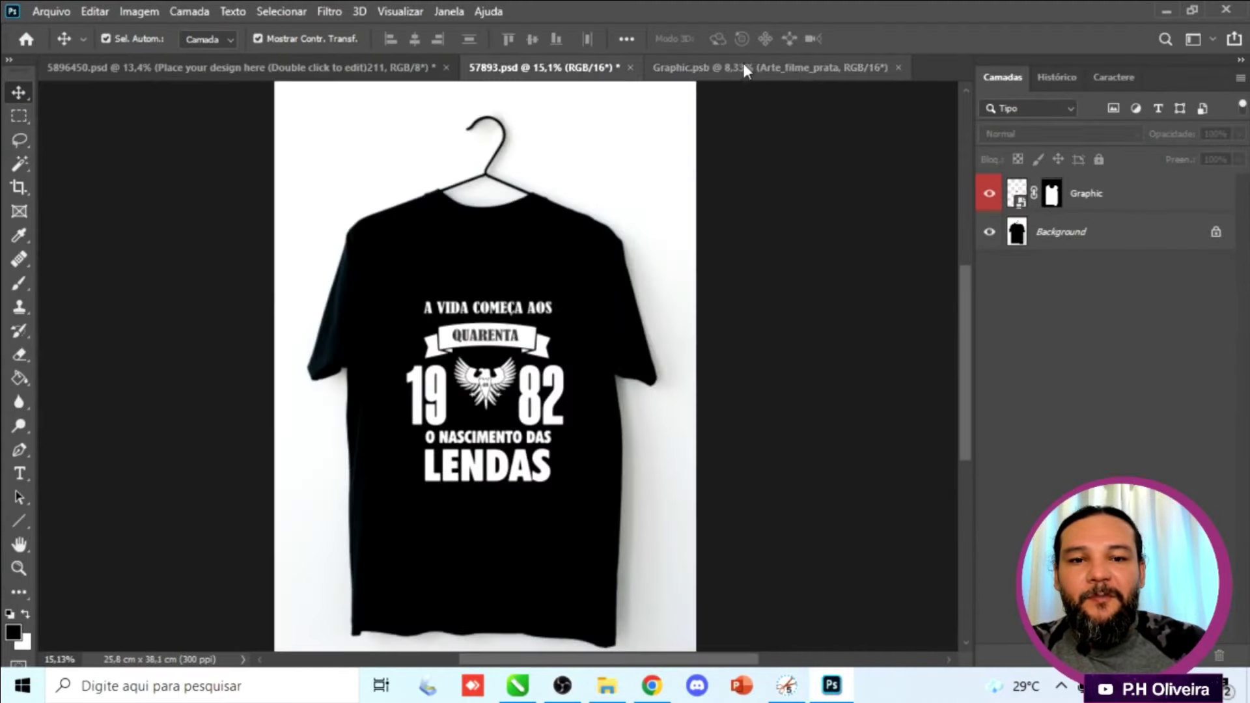
{"action": "left_click", "coordinate": [838, 72]}
{"action": "left_click", "coordinate": [897, 68]}
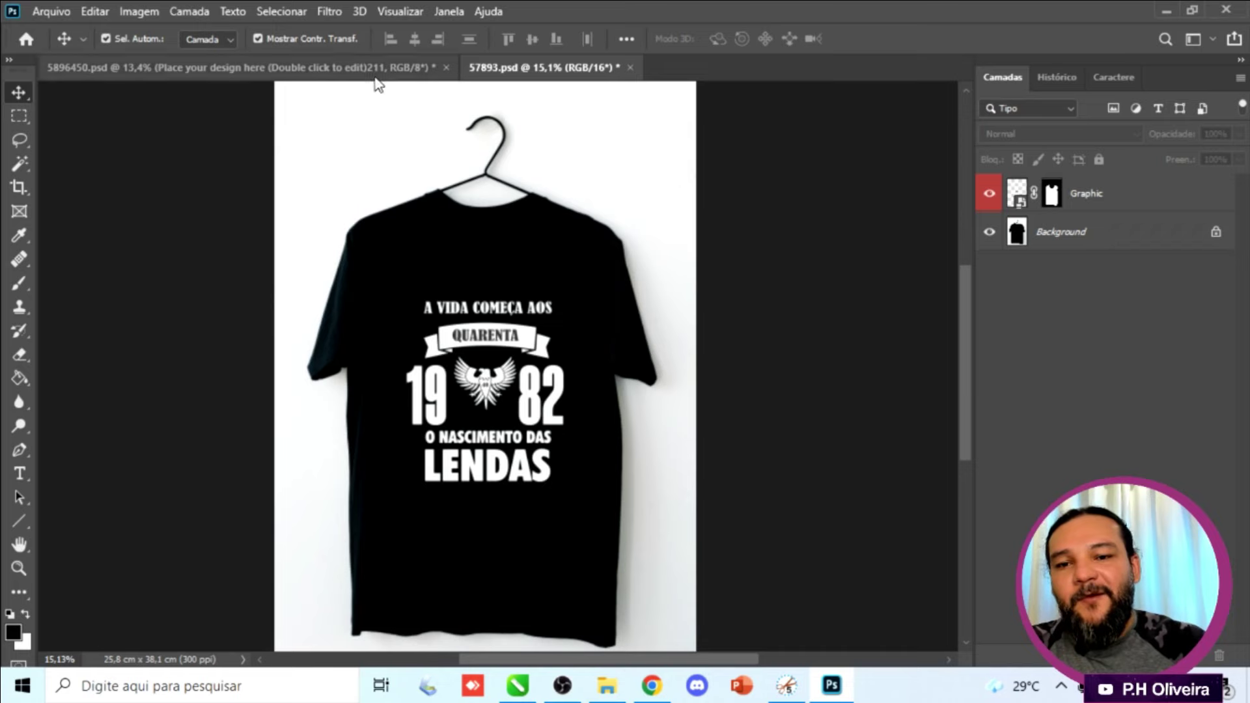
Step: Compare the hanging T-shirt mockup in 57893.psd with the tattooed model mockup in 5896450.psd
{"action": "left_click", "coordinate": [398, 77]}
{"action": "left_click", "coordinate": [499, 72]}
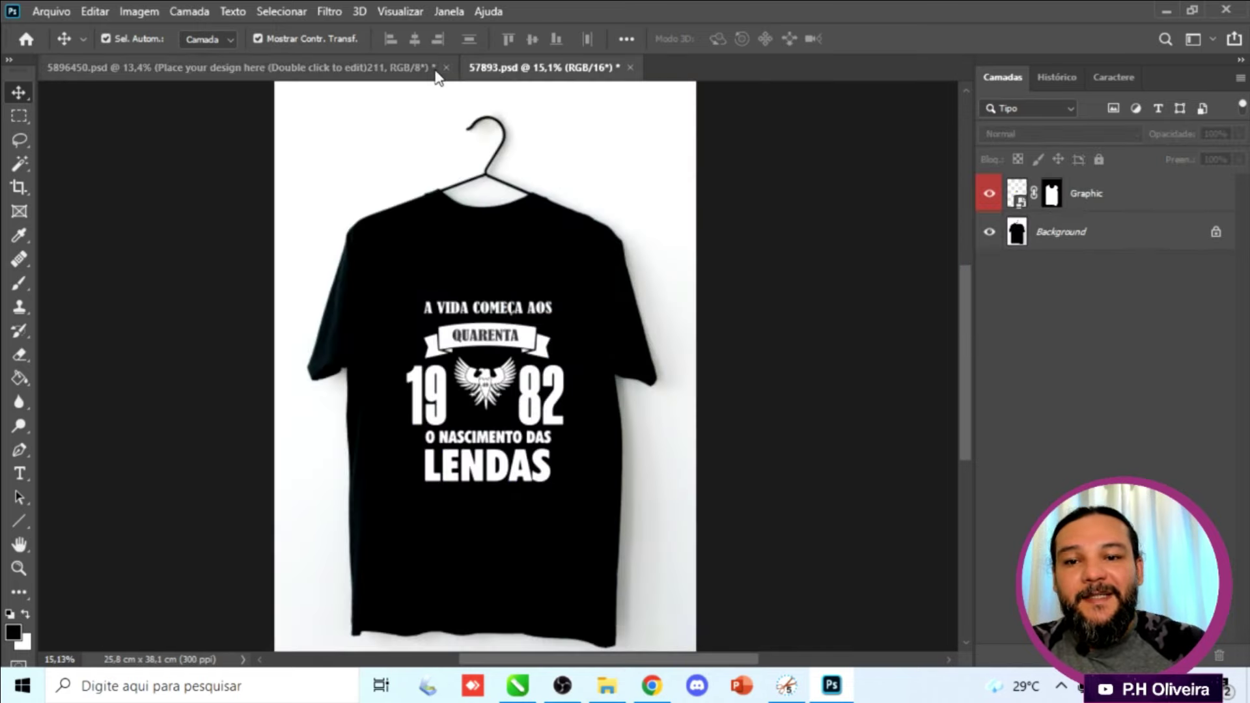
{"action": "left_click", "coordinate": [412, 72]}
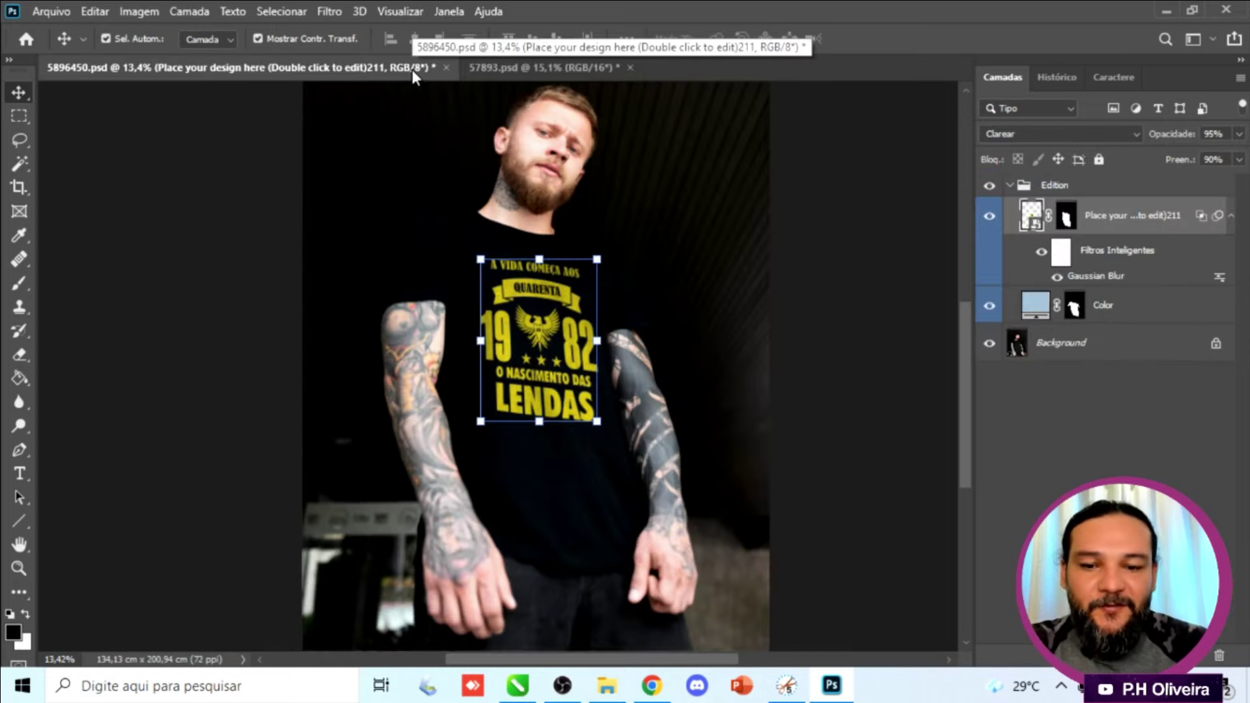